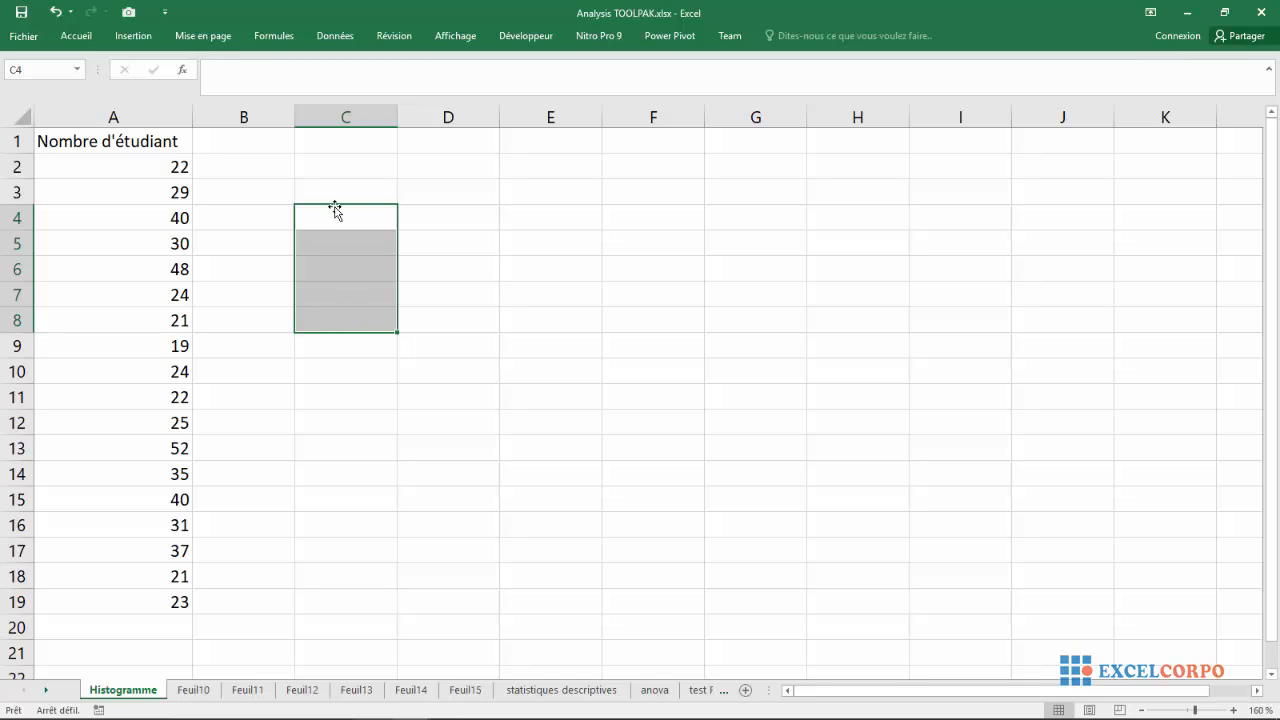
# - Enter the class limits 20, 25, 30, 35 and 40 in cells C4 to C8
pyautogui.write('20')
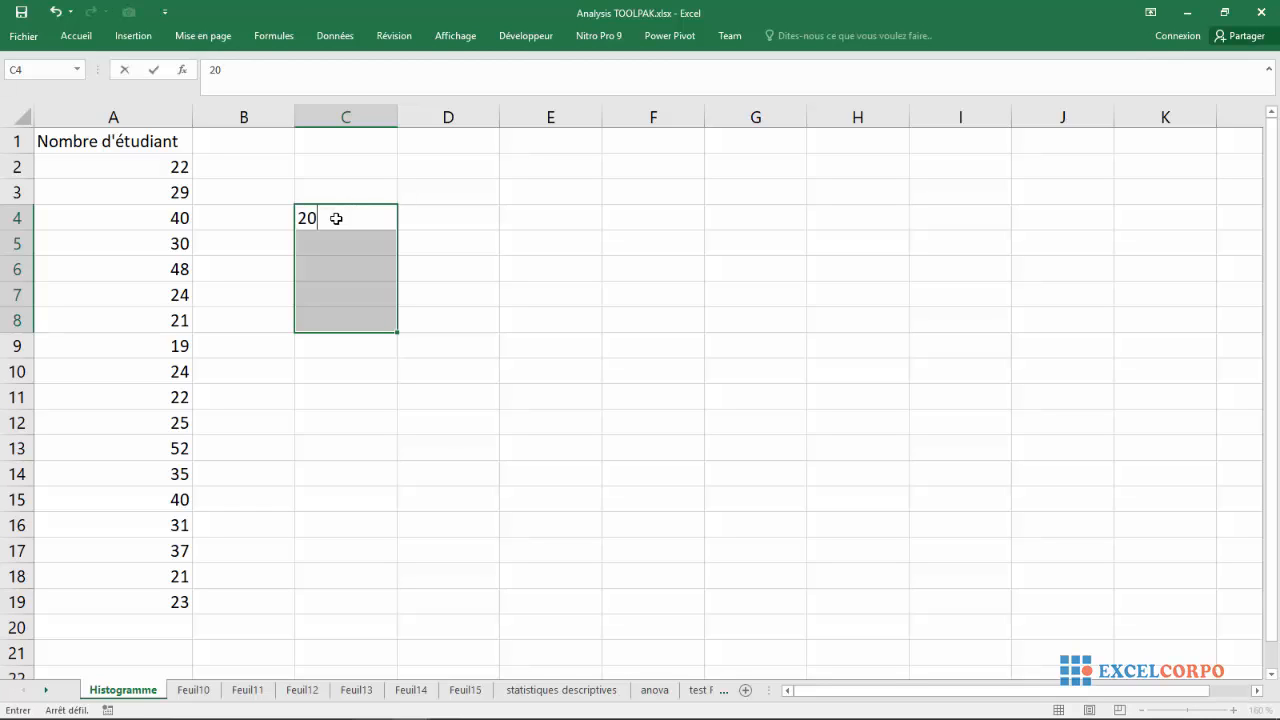
pyautogui.press('Return')
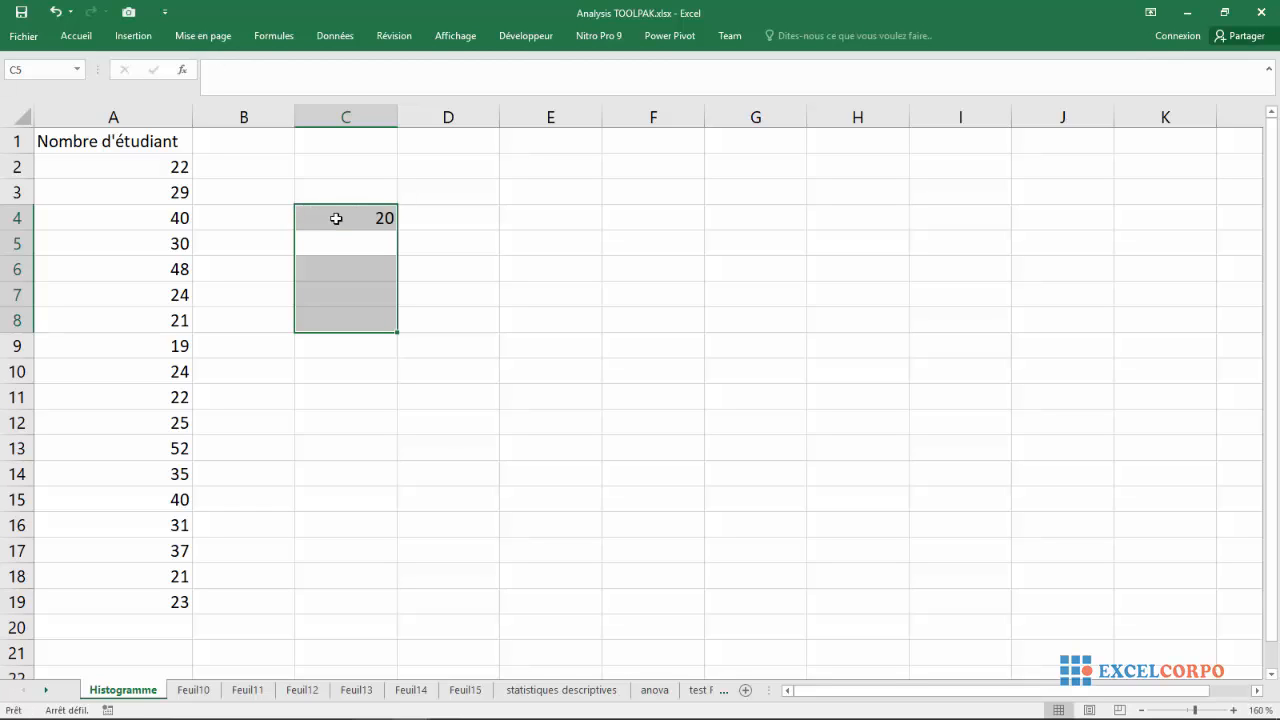
pyautogui.write('25')
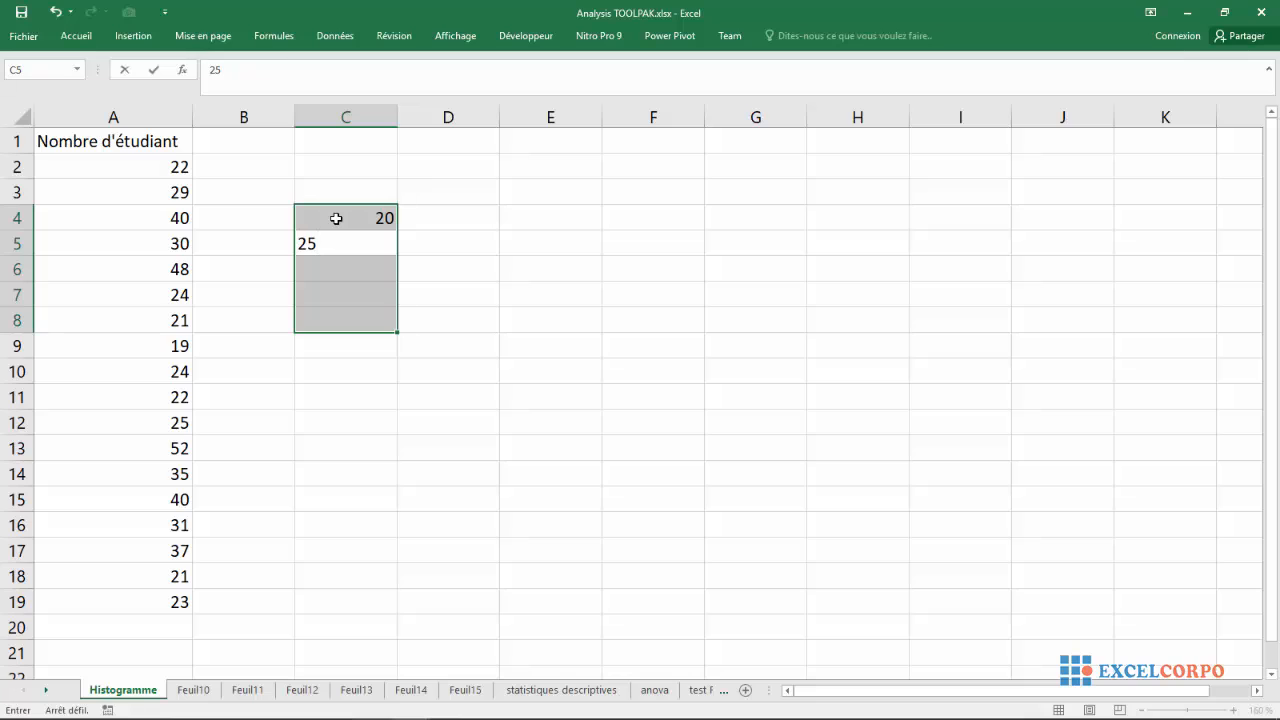
pyautogui.press('Return')
pyautogui.write('30')
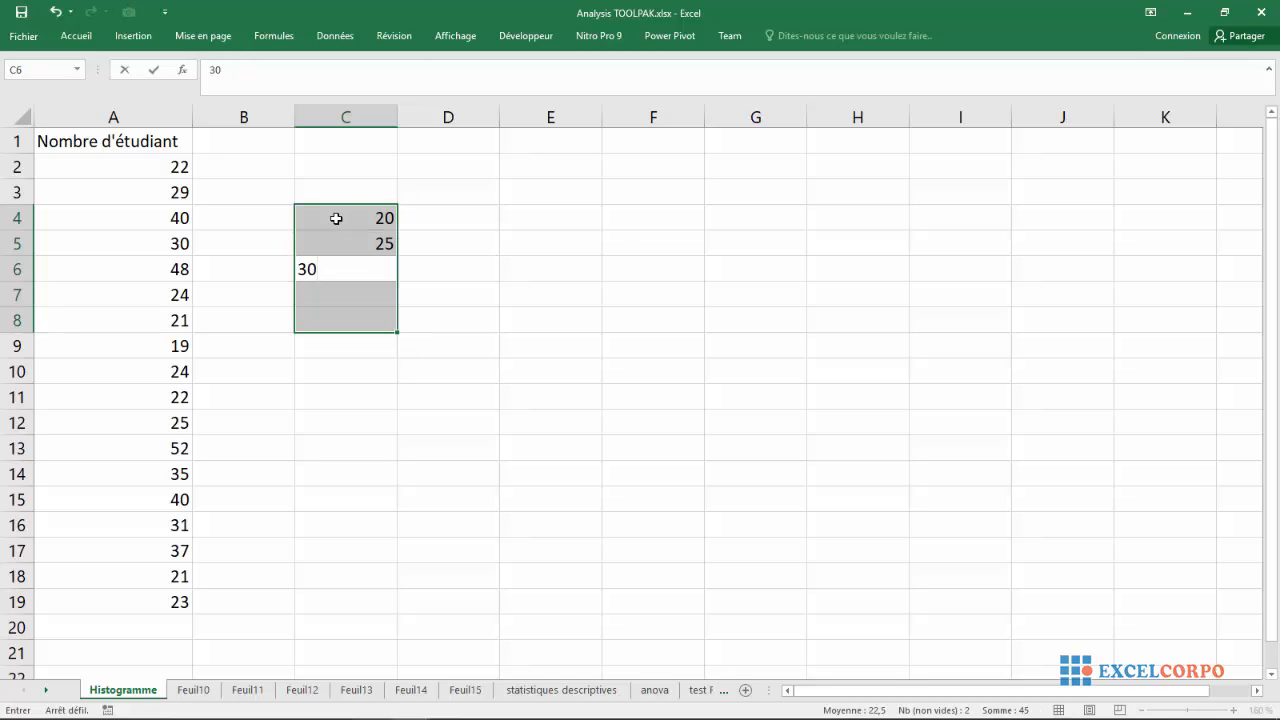
pyautogui.press('Return')
pyautogui.write('35')
pyautogui.press('Return')
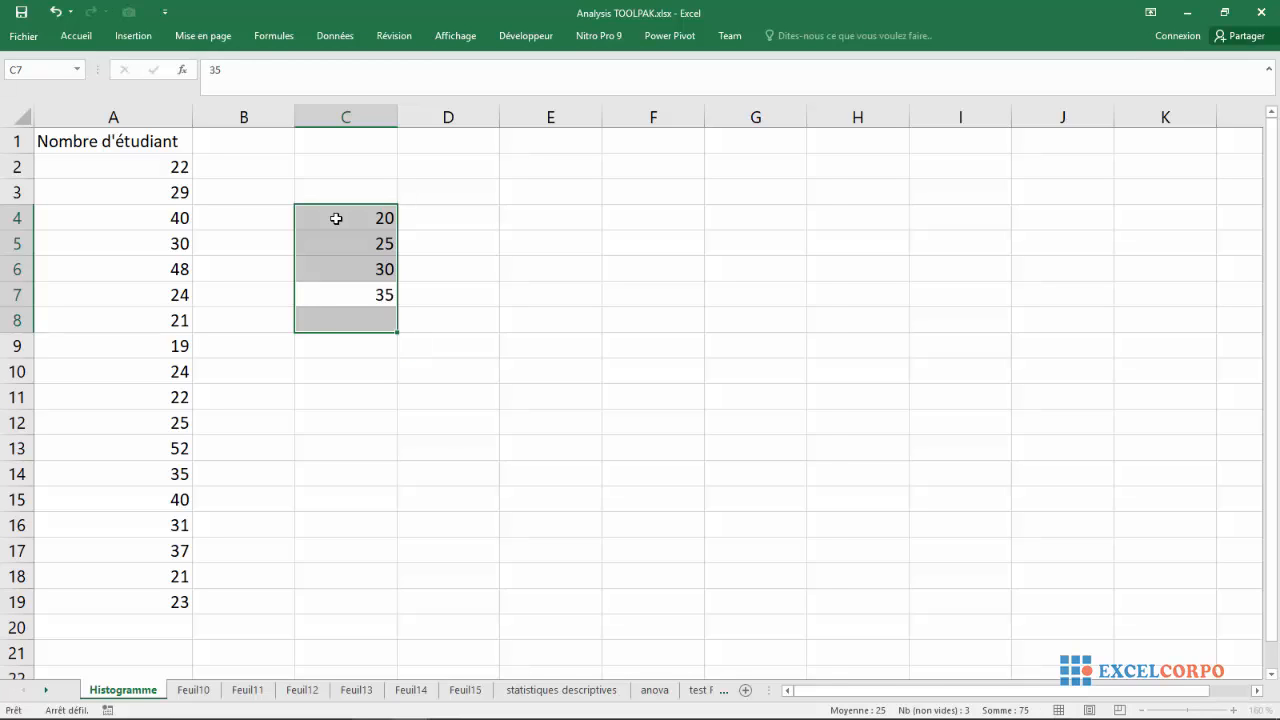
pyautogui.write('40')
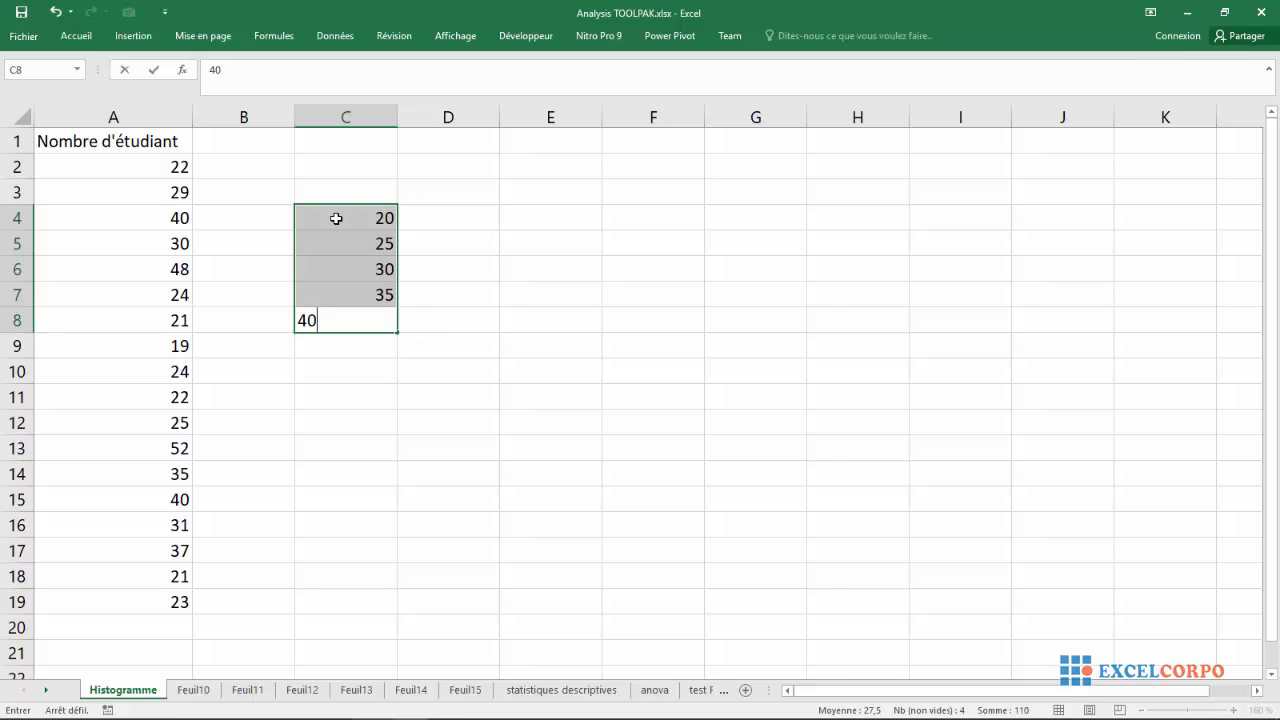
pyautogui.press('Return')
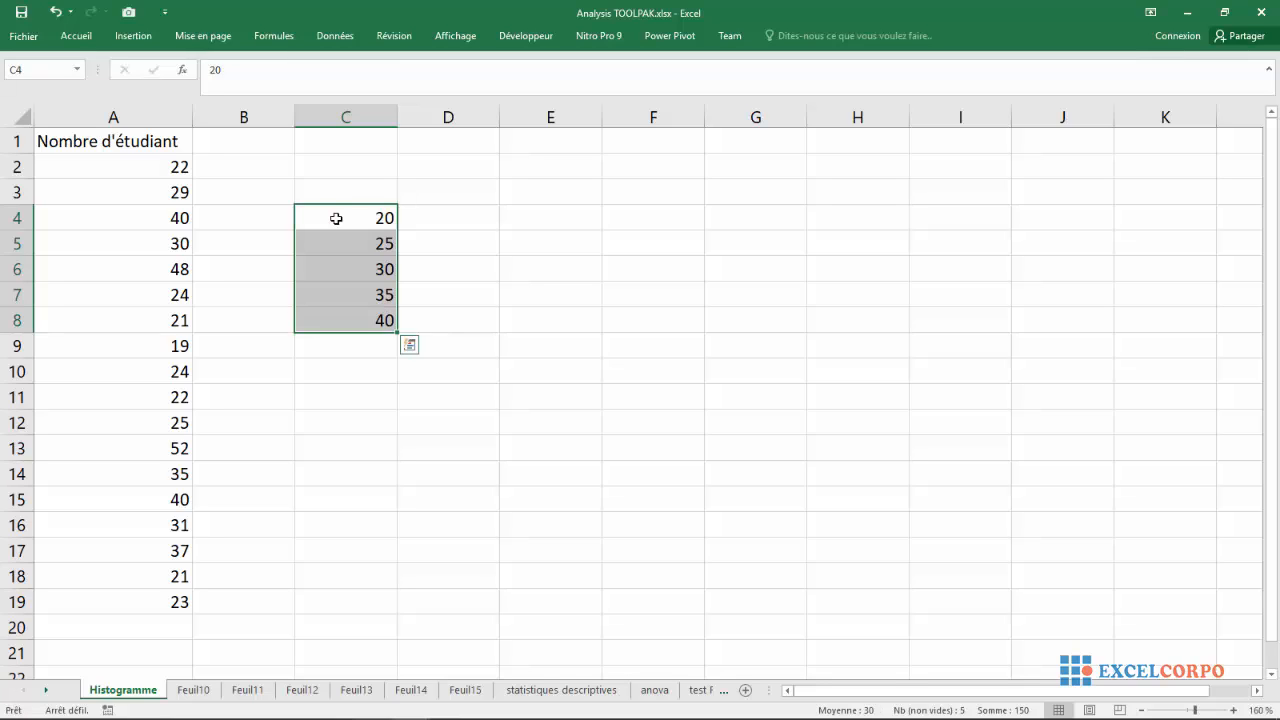
pyautogui.click(334, 380)
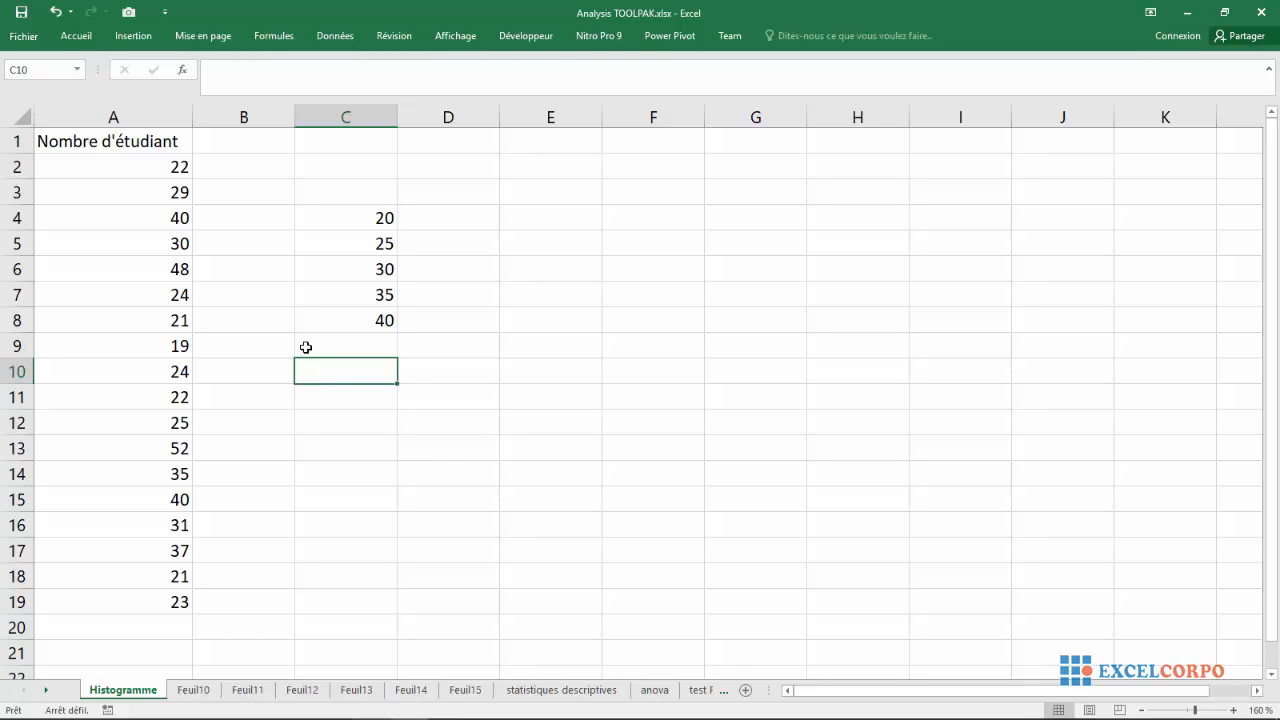
pyautogui.click(335, 36)
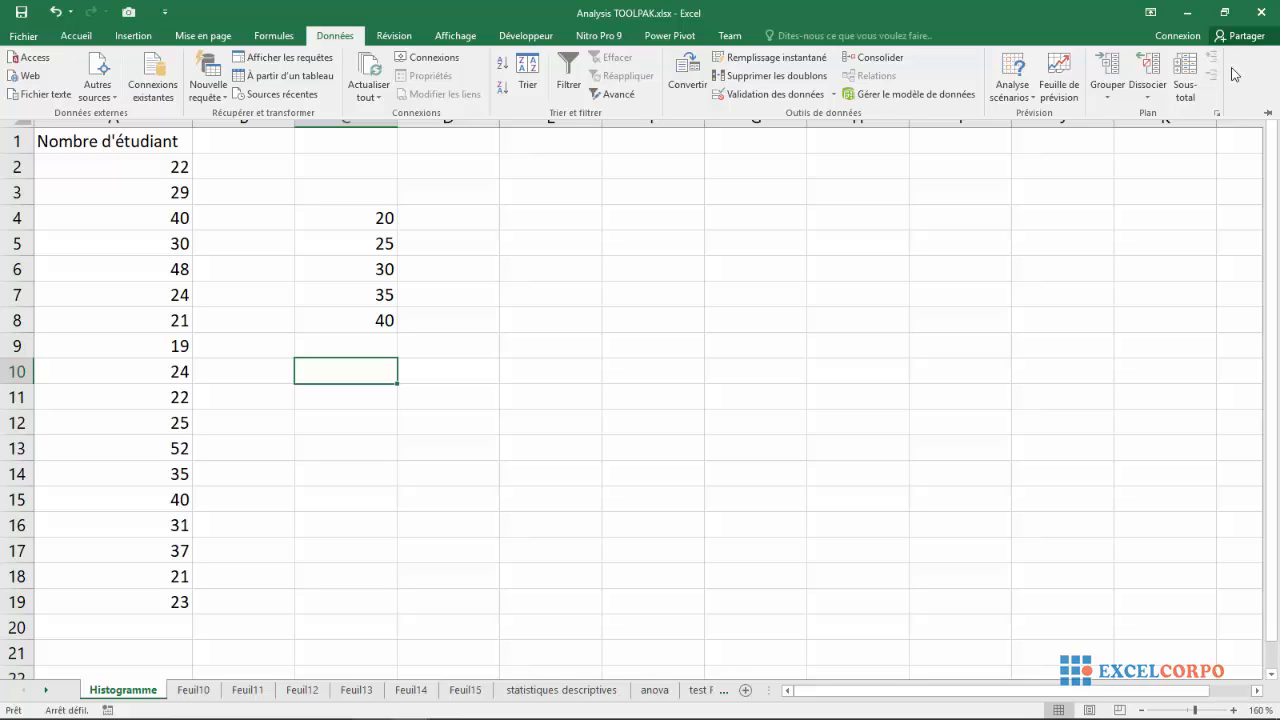
pyautogui.click(739, 251)
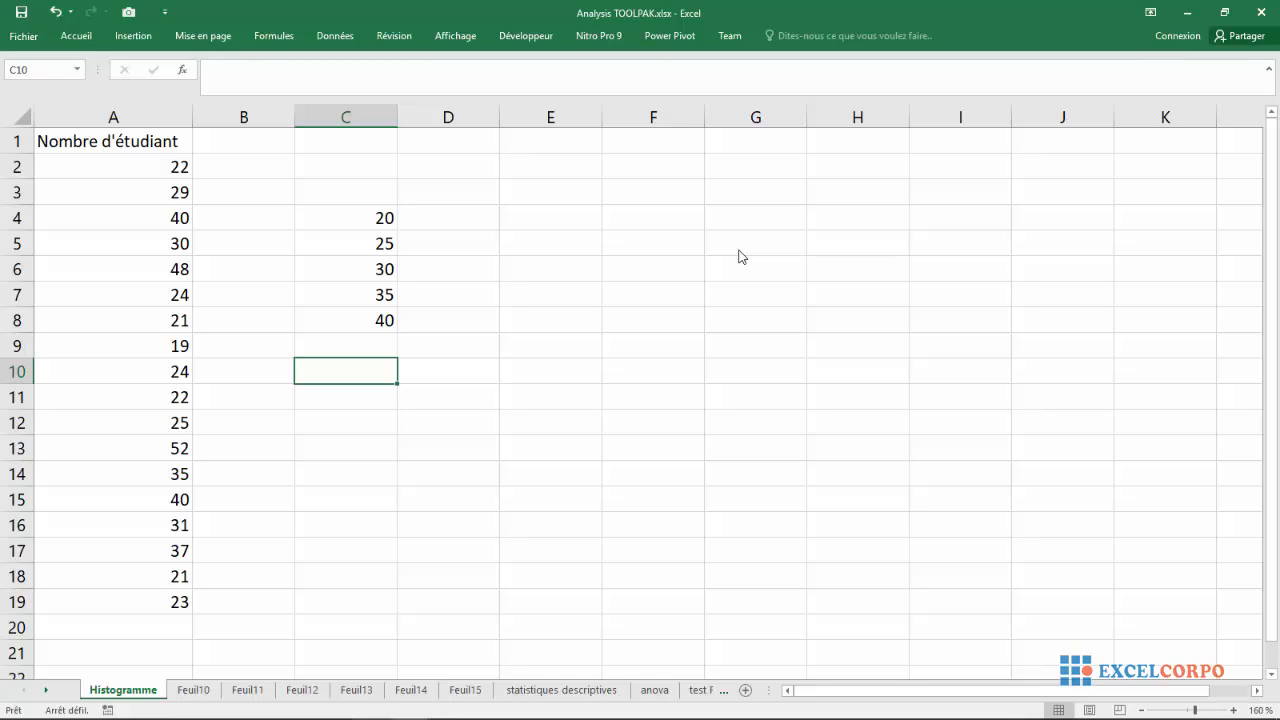
pyautogui.click(553, 226)
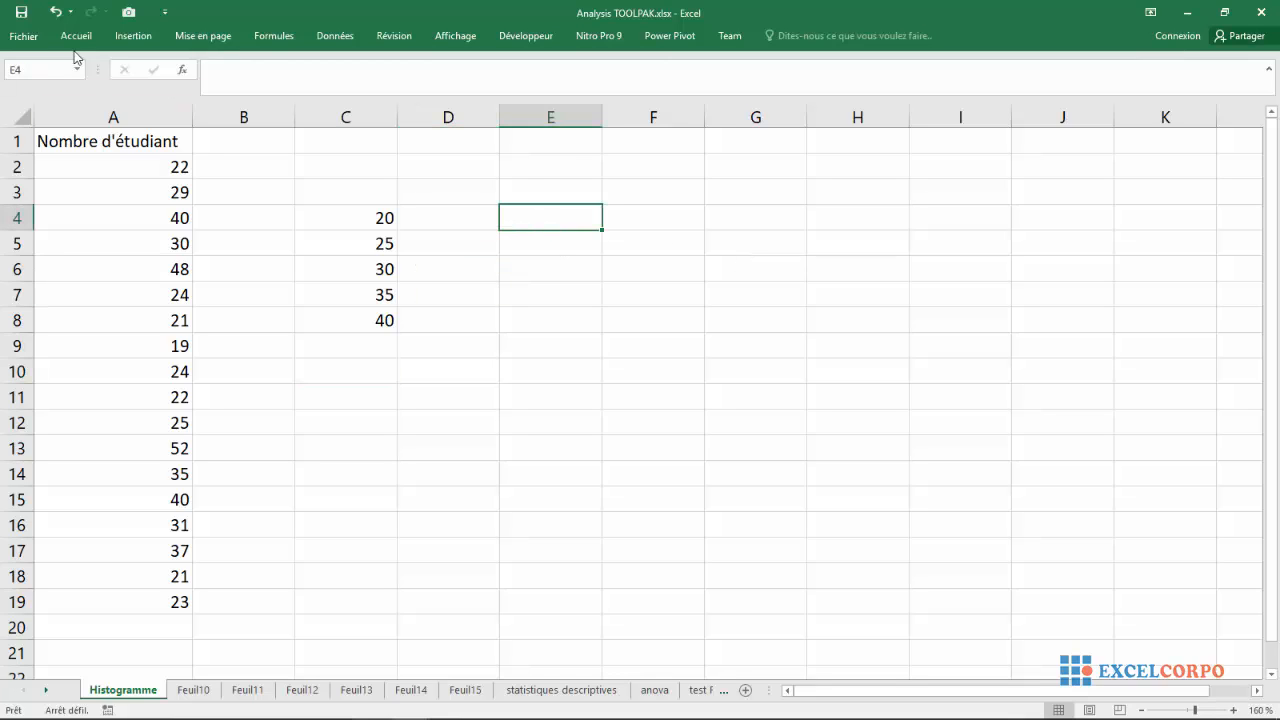
# - Open the add-ins page of the program options and select the inactive Analysis ToolPak add-in
pyautogui.click(24, 36)
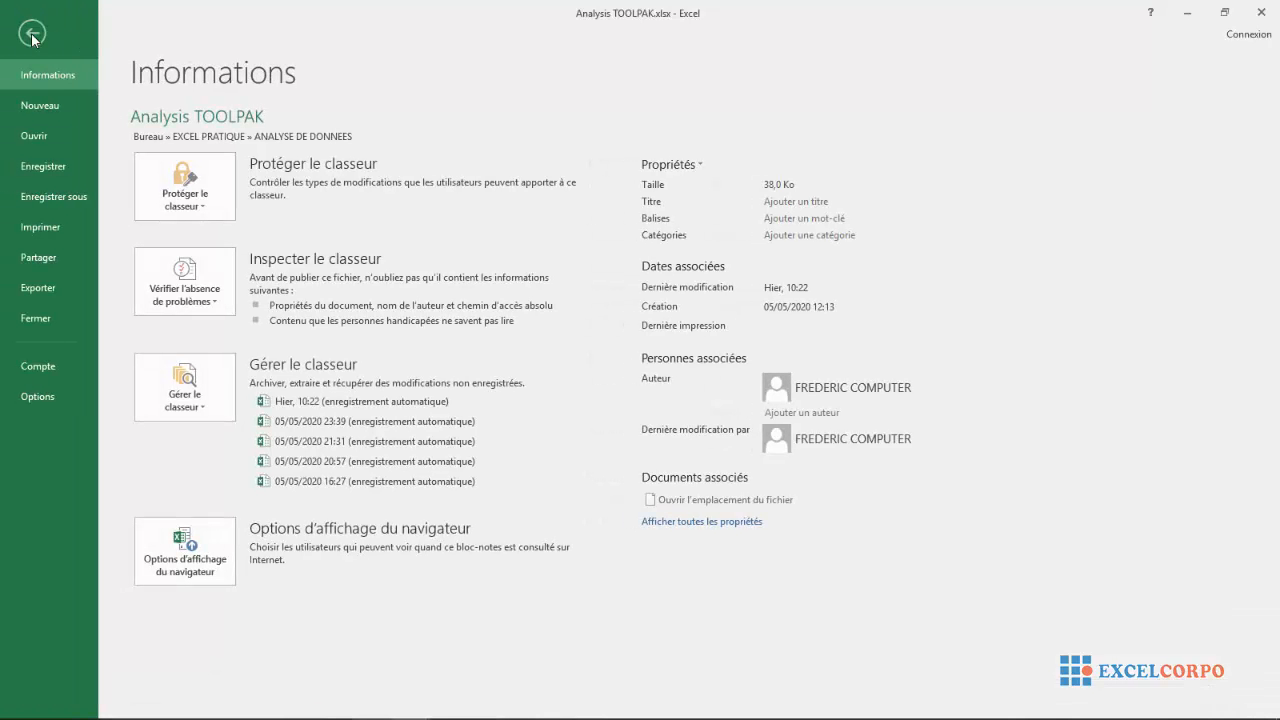
pyautogui.click(37, 397)
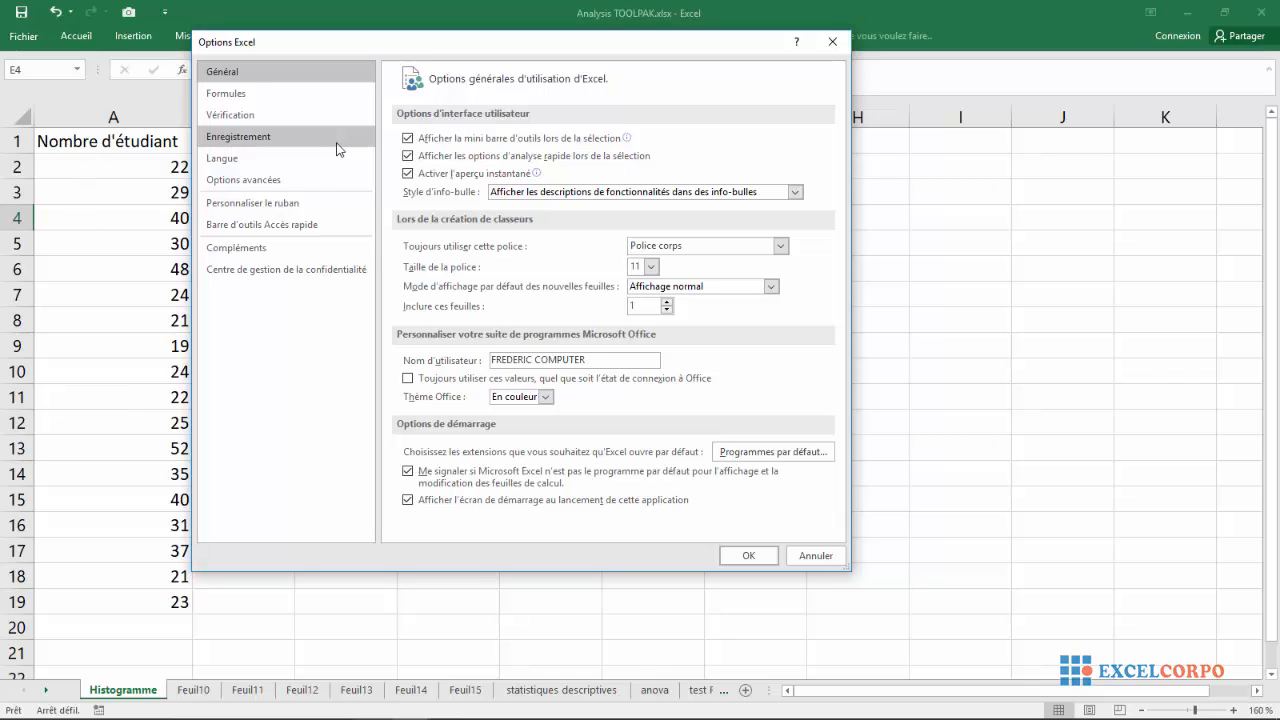
pyautogui.click(249, 250)
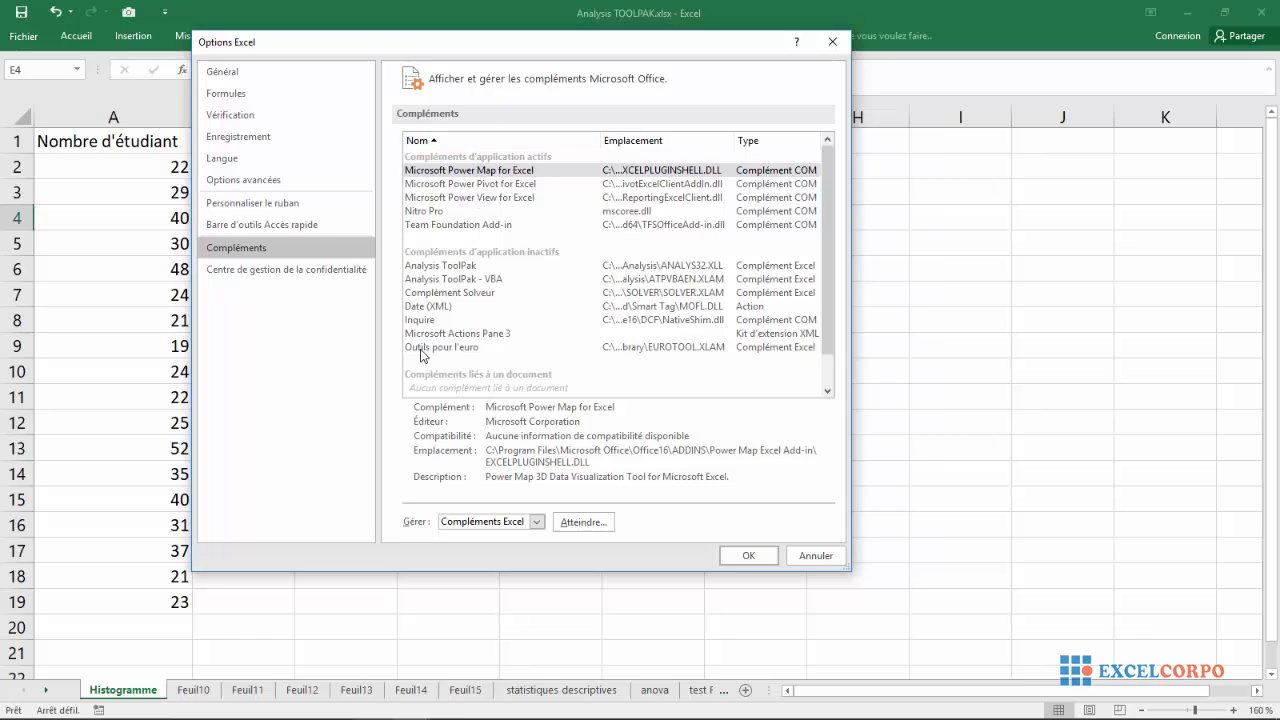
pyautogui.click(430, 268)
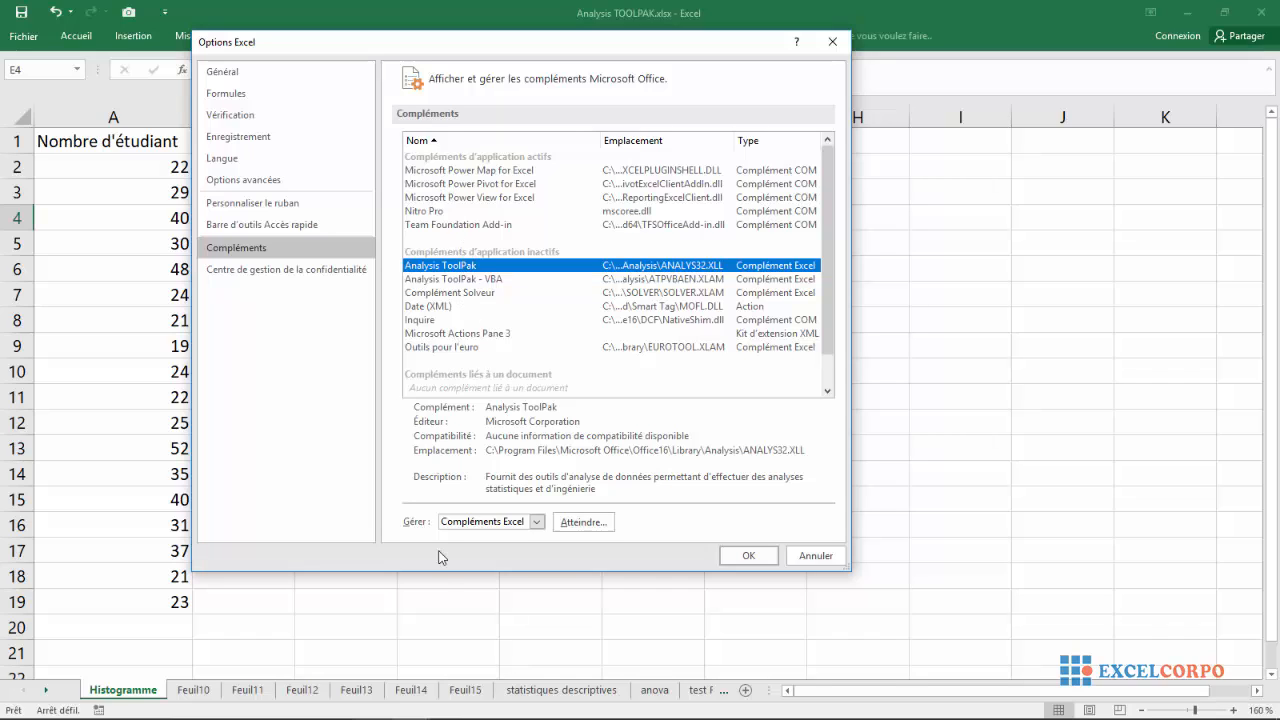
pyautogui.click(536, 522)
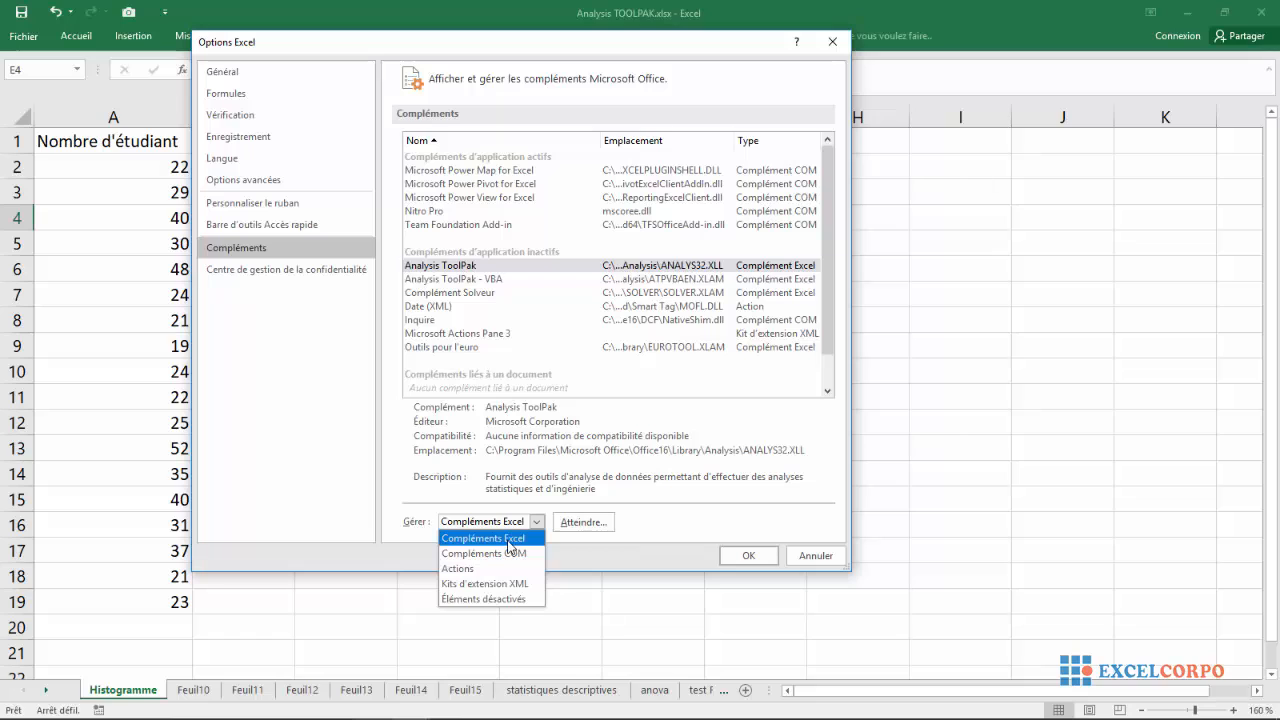
pyautogui.click(509, 540)
pyautogui.click(537, 522)
pyautogui.click(474, 554)
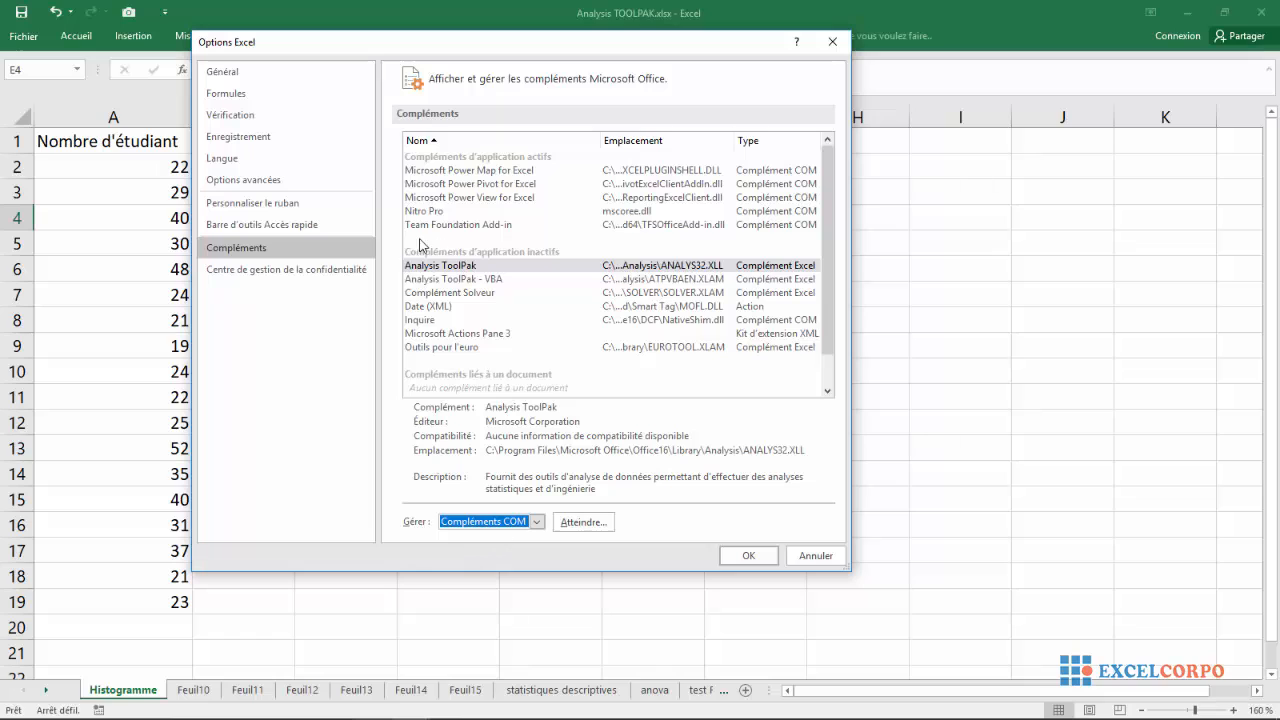
pyautogui.click(538, 522)
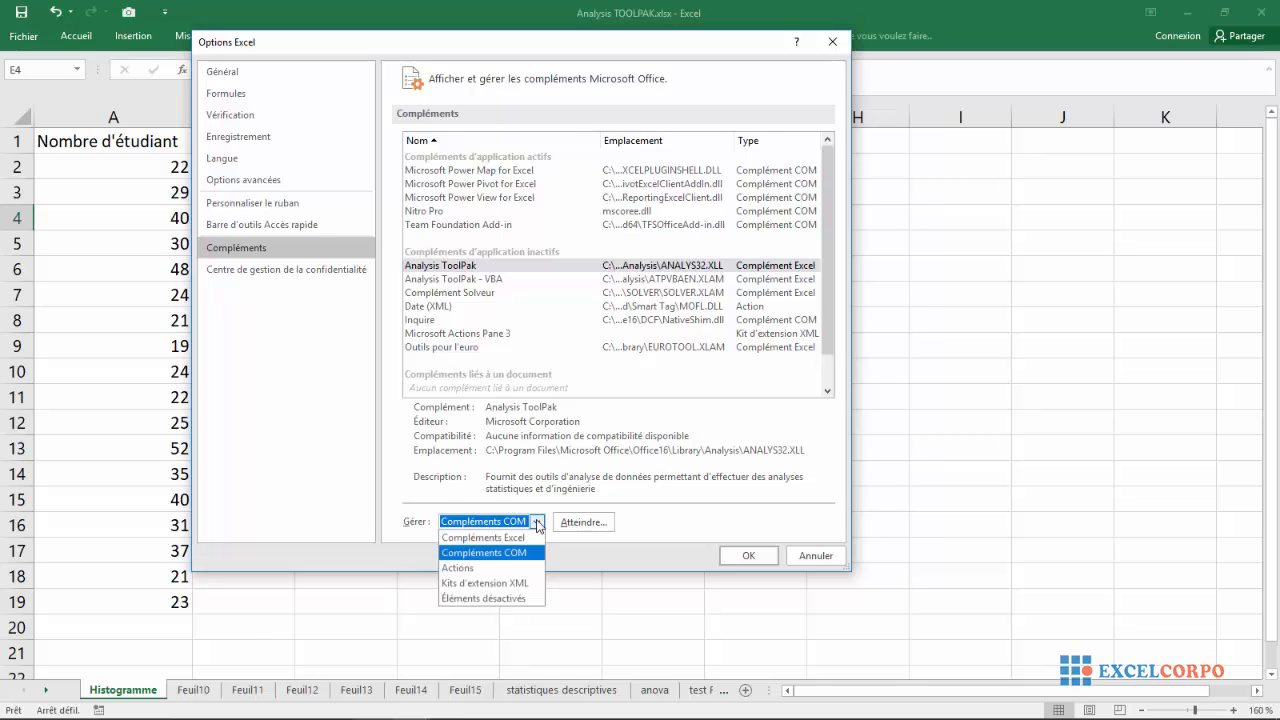
pyautogui.click(484, 539)
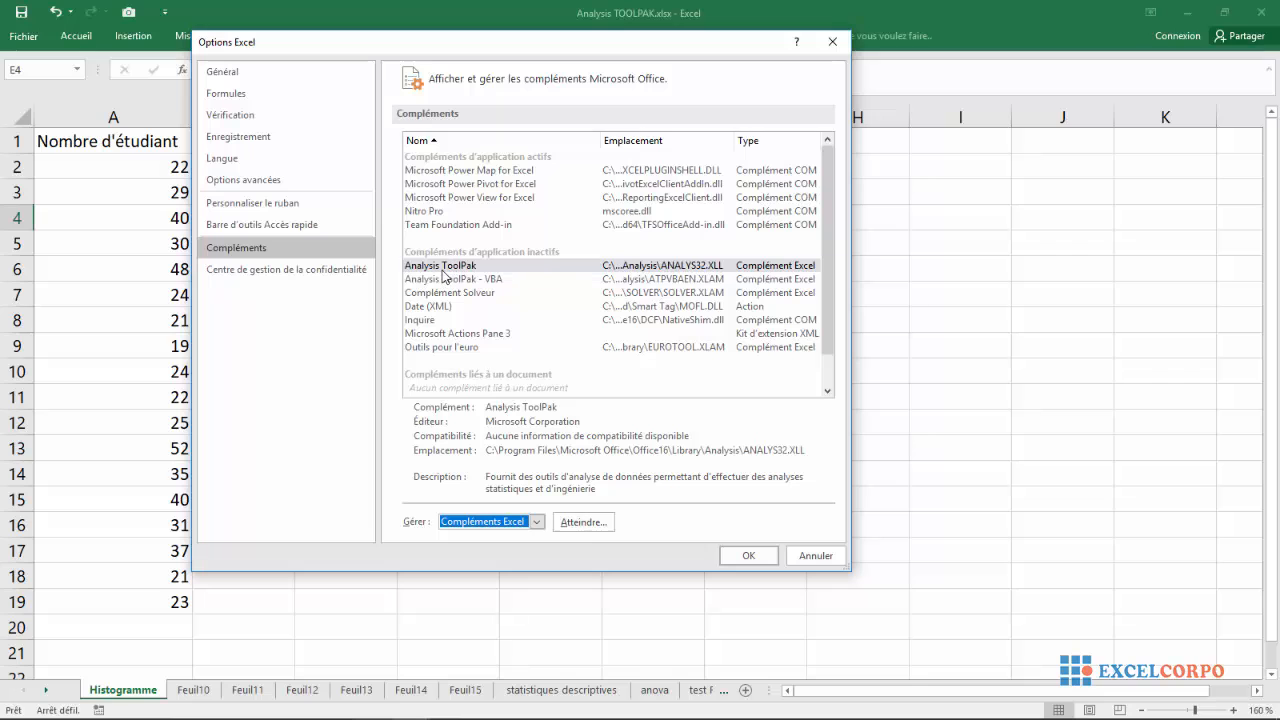
# - Open the manager for Excel add-ins and enable the Analysis ToolPak
pyautogui.click(583, 522)
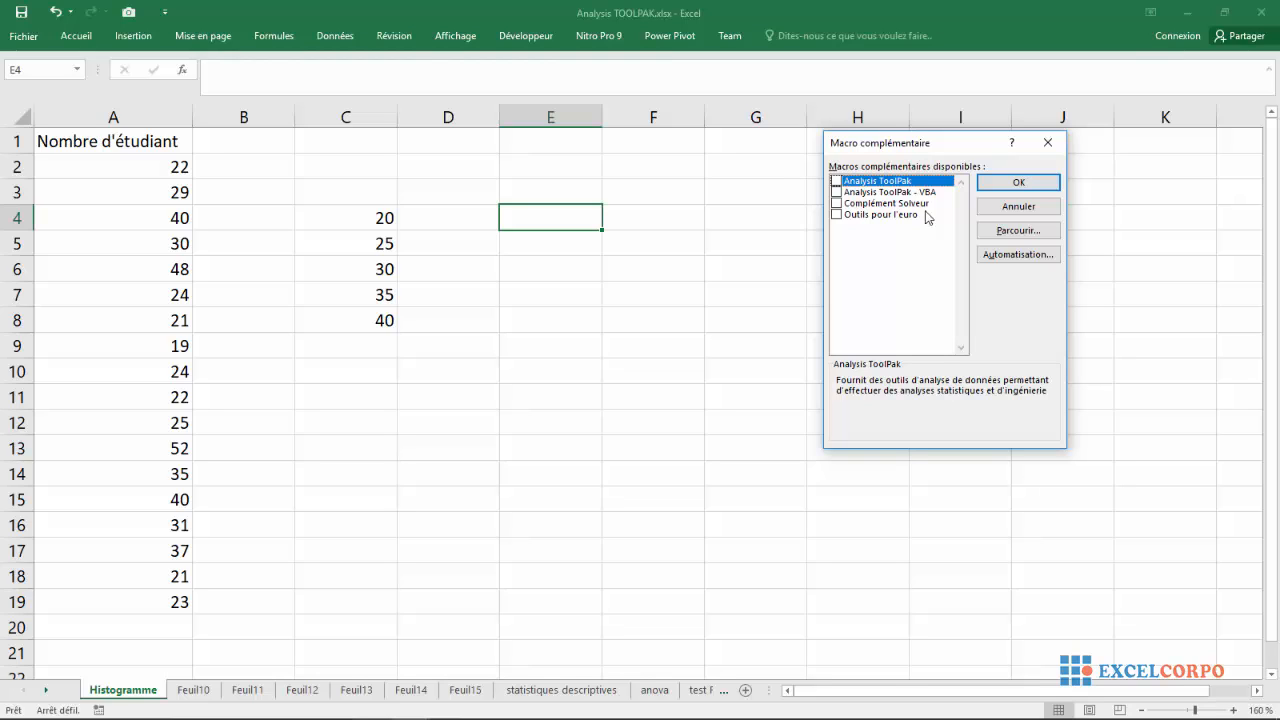
pyautogui.click(836, 182)
pyautogui.click(1015, 184)
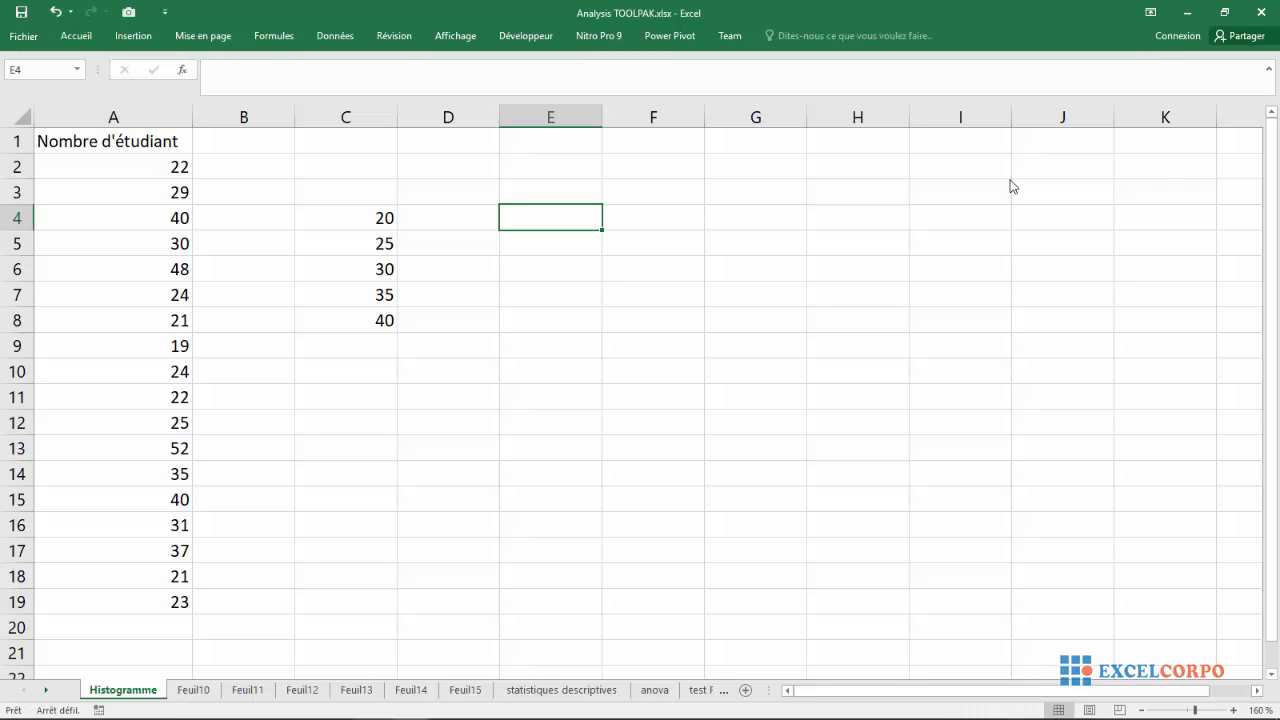
# - Start the Histogramme tool from the data analysis utility
pyautogui.click(333, 37)
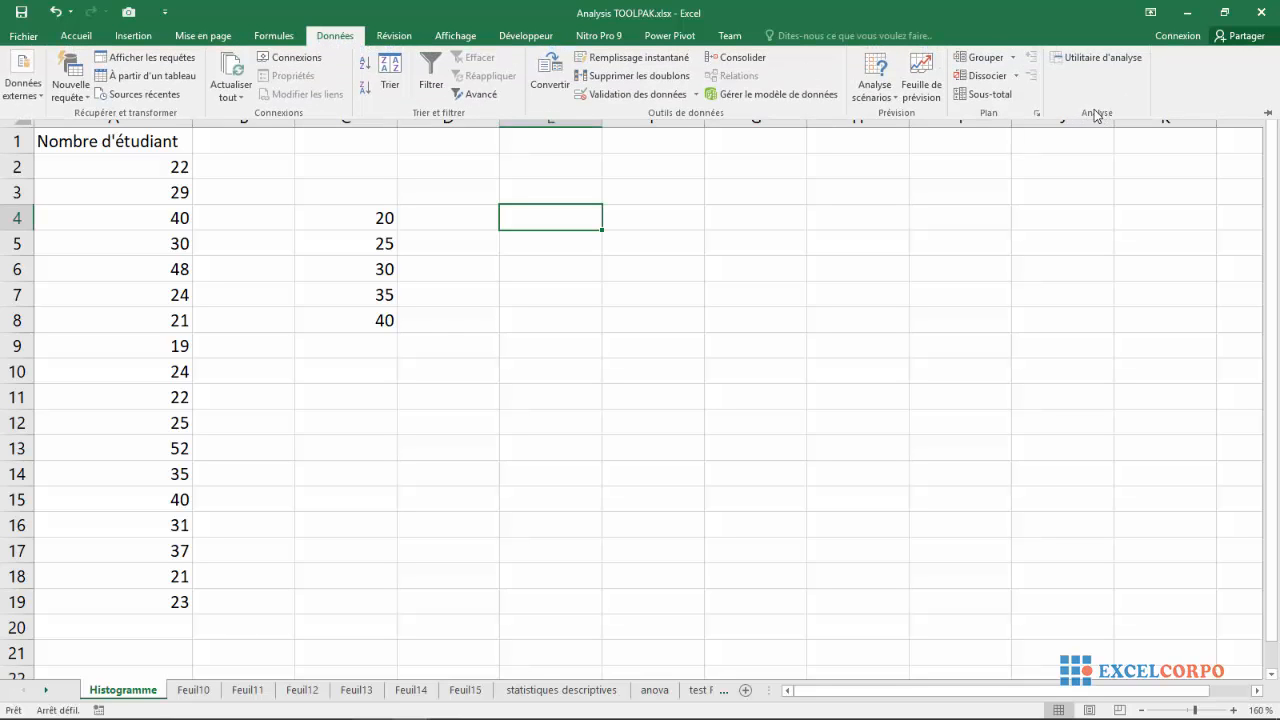
pyautogui.click(1112, 60)
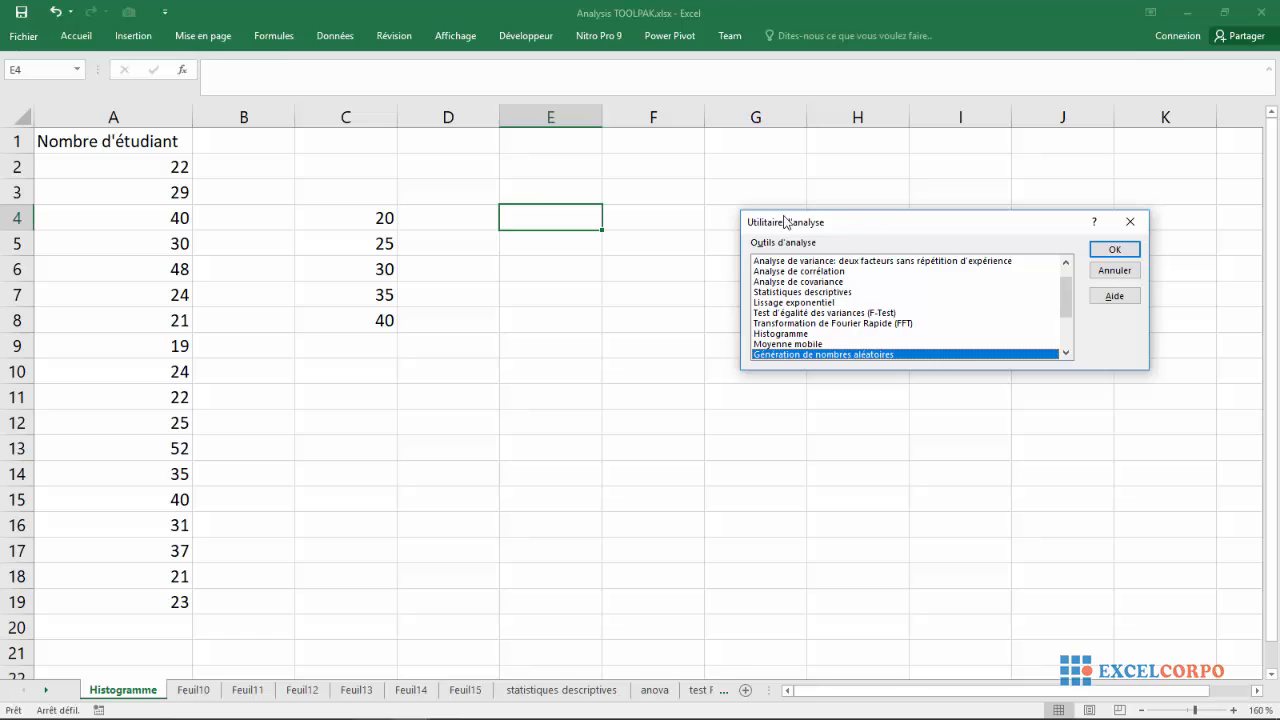
pyautogui.moveTo(785, 220); pyautogui.dragTo(600, 173)
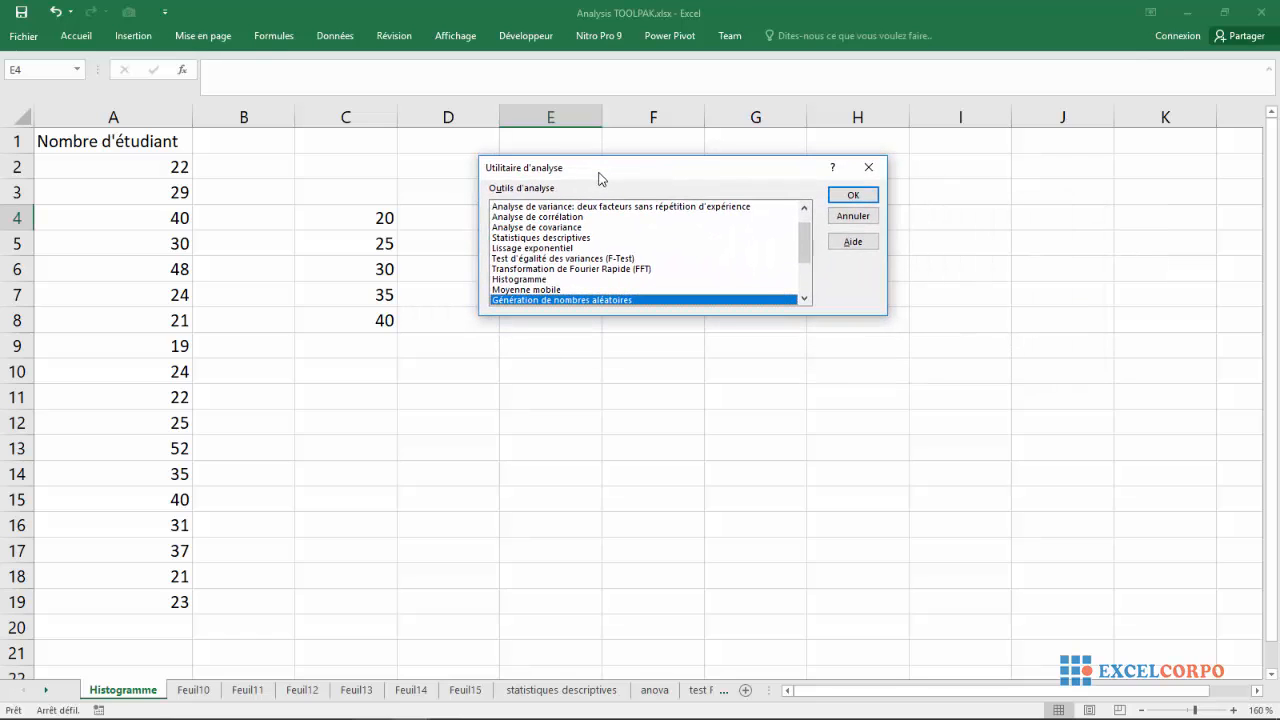
pyautogui.click(520, 283)
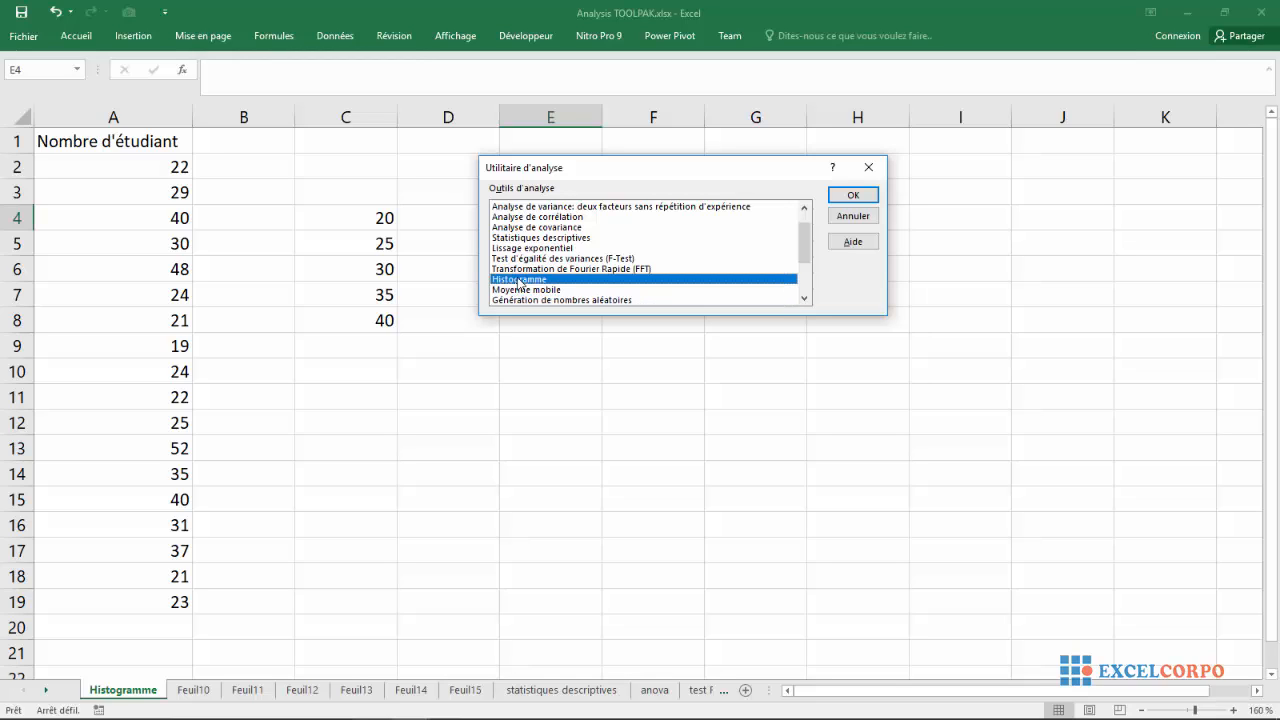
pyautogui.click(845, 198)
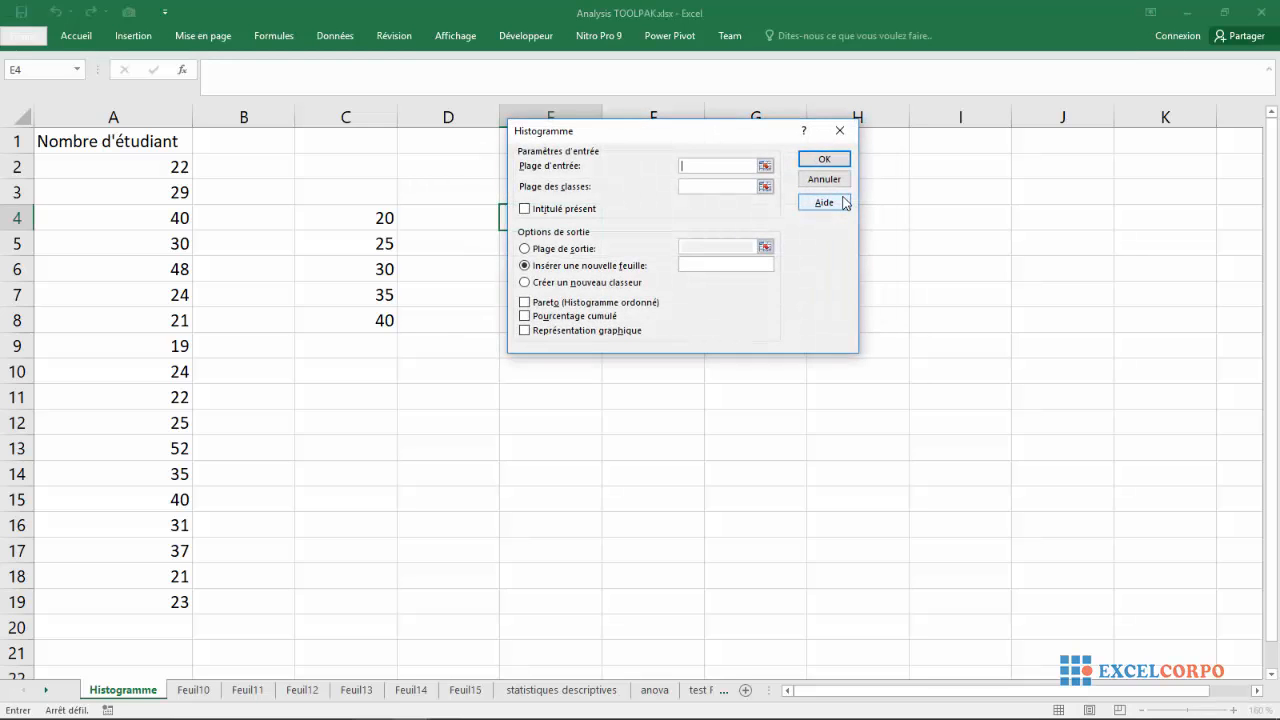
pyautogui.moveTo(717, 134)
pyautogui.mouseDown()
pyautogui.moveTo(557, 126)
pyautogui.moveTo(721, 132)
pyautogui.mouseUp()
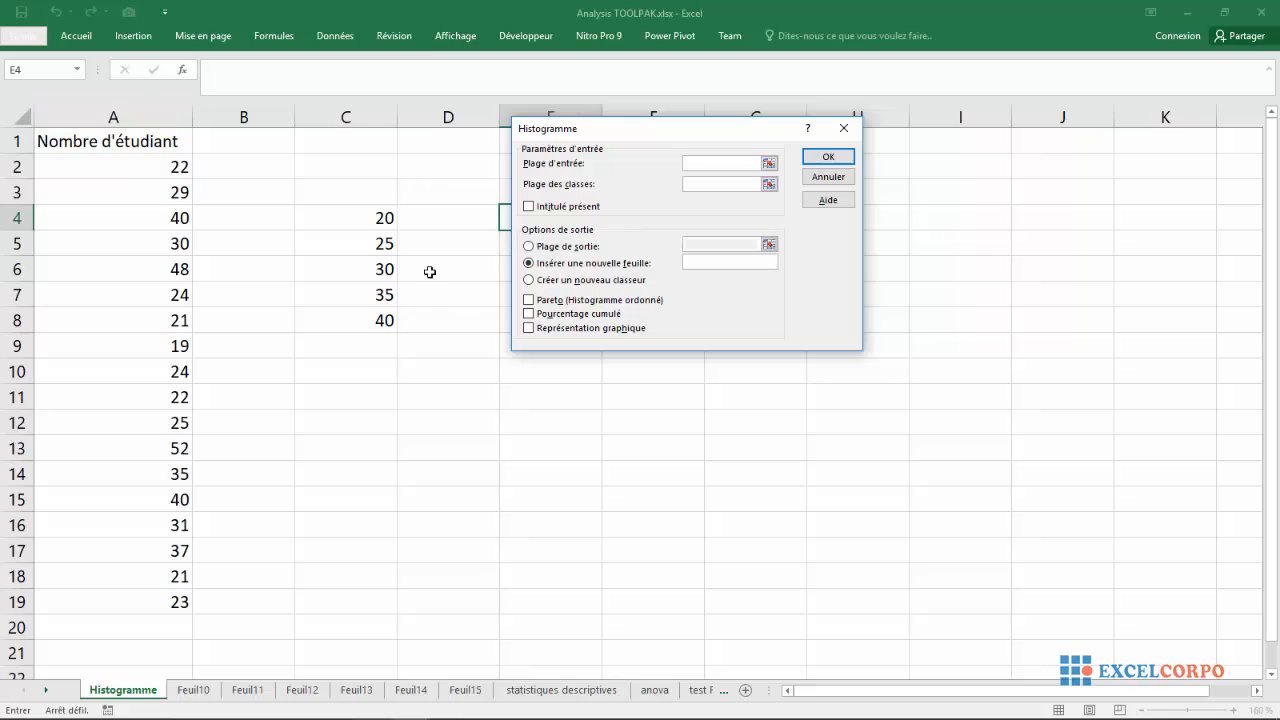
# - Set the histogram's input range to $A$2:$A$19 and its class range to $C$4:$C$8
pyautogui.click(769, 163)
pyautogui.moveTo(117, 169); pyautogui.dragTo(101, 599)
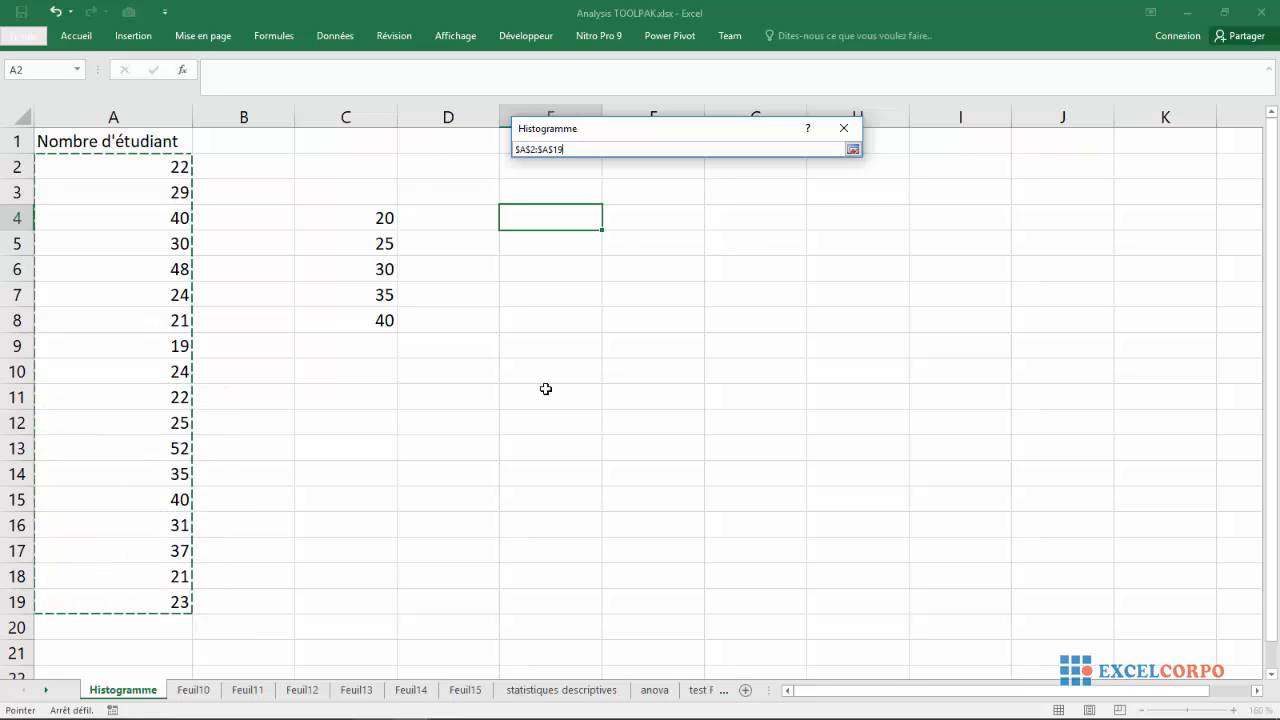
pyautogui.click(853, 149)
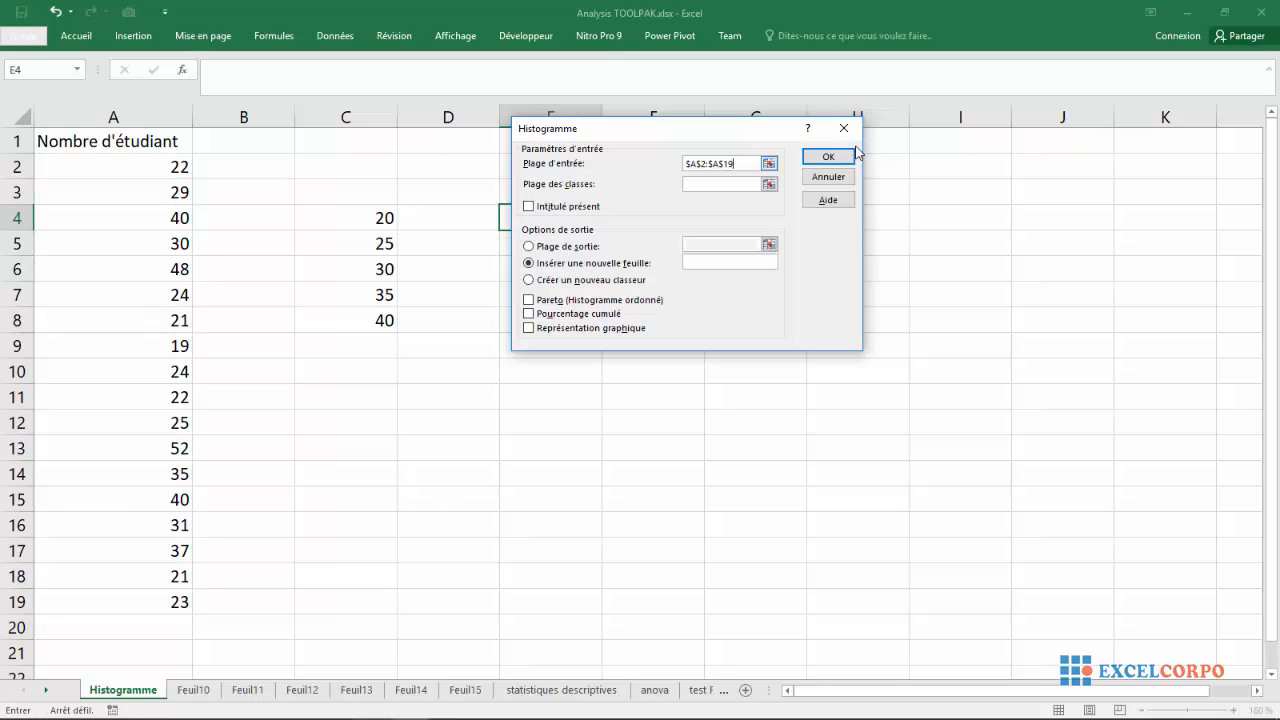
pyautogui.click(768, 184)
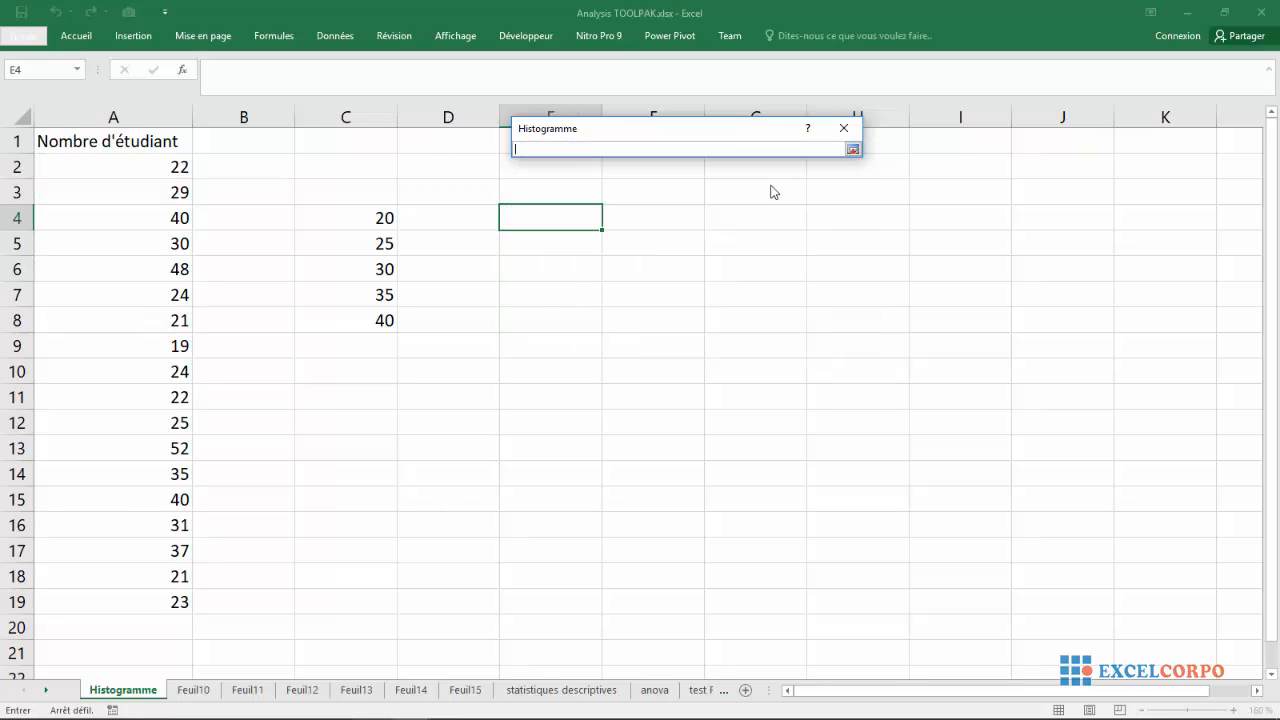
pyautogui.click(346, 222)
pyautogui.moveTo(346, 222); pyautogui.dragTo(358, 320)
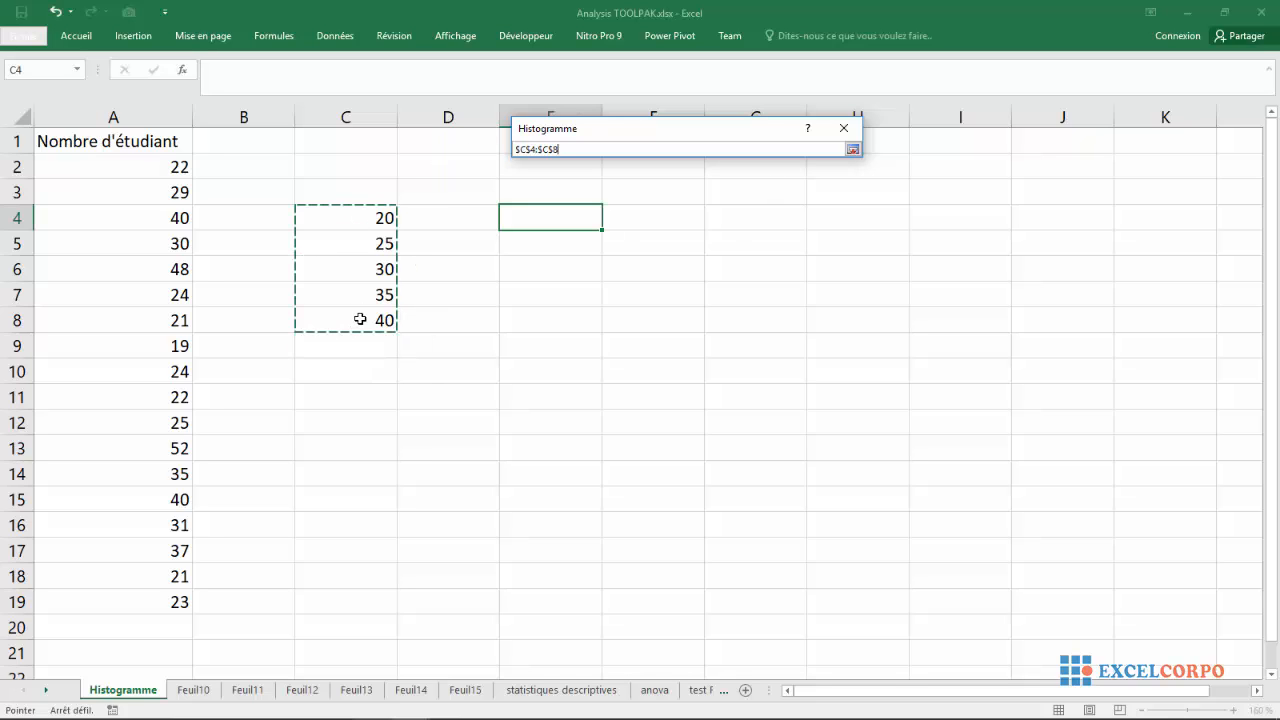
pyautogui.click(853, 150)
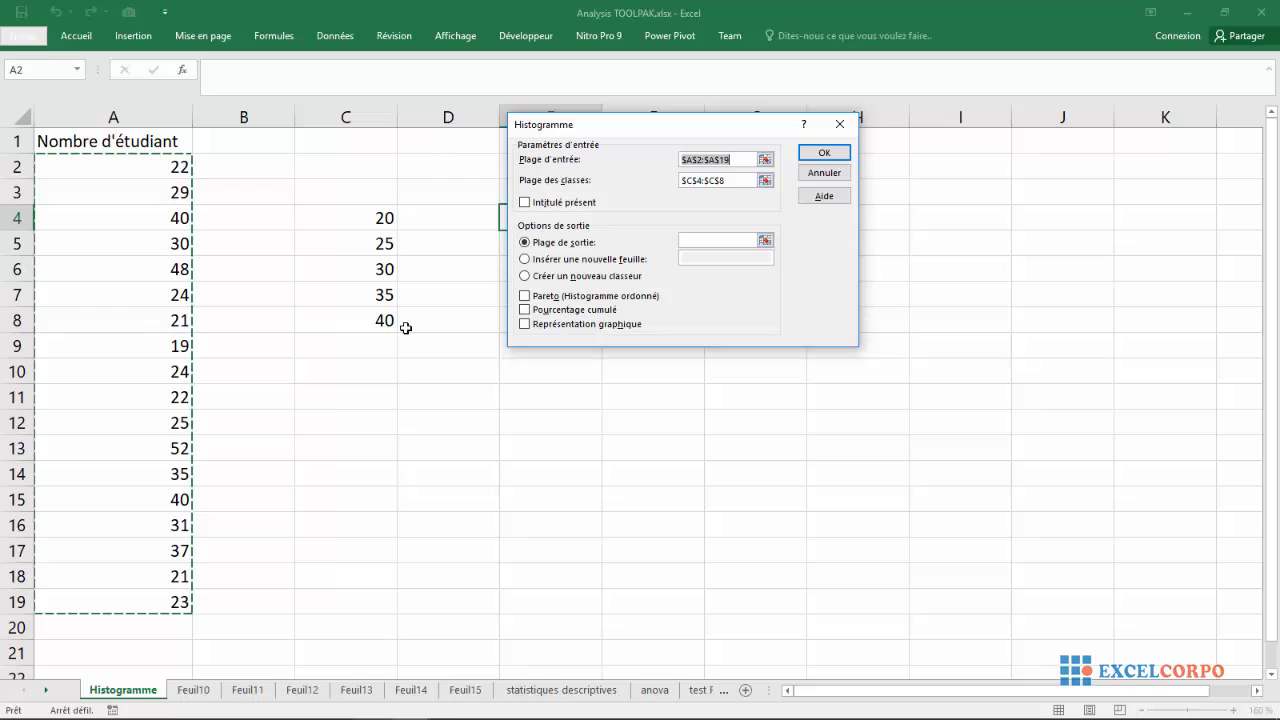
# - Set the histogram's output range to cell $F$3 on the current sheet
pyautogui.click(765, 242)
pyautogui.moveTo(660, 132); pyautogui.dragTo(802, 96)
pyautogui.click(665, 165)
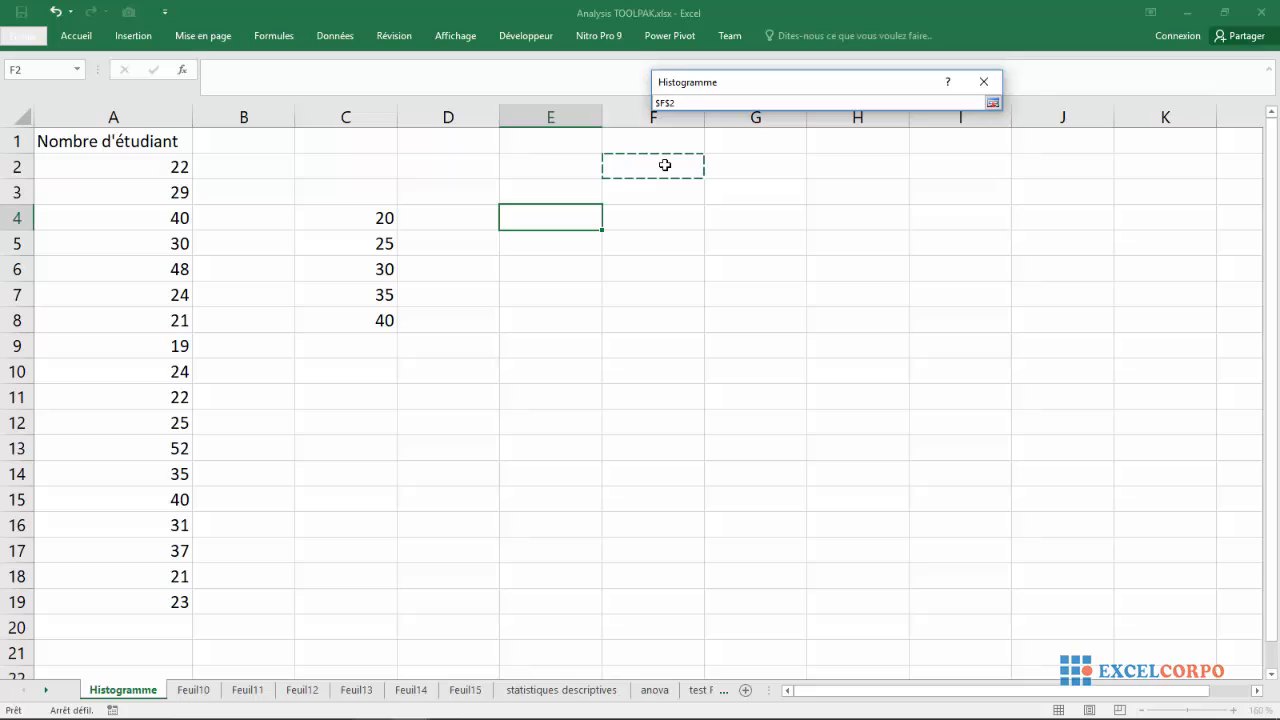
pyautogui.click(655, 195)
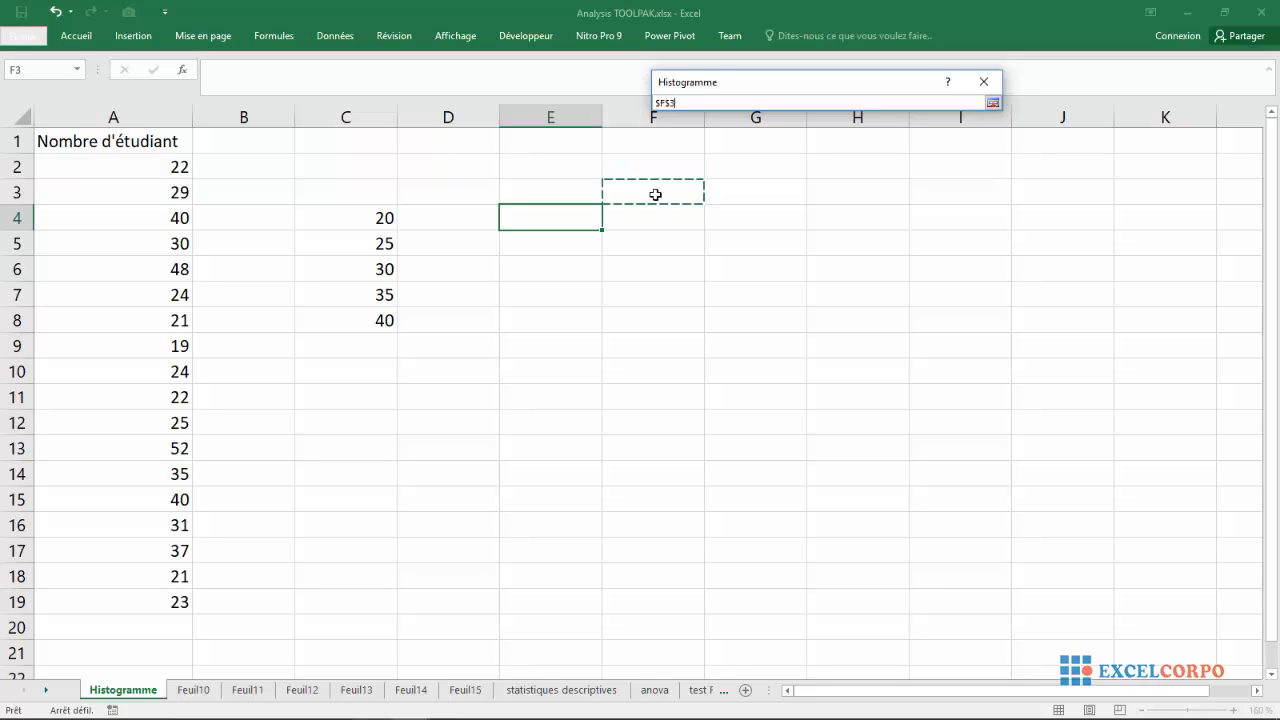
pyautogui.click(993, 104)
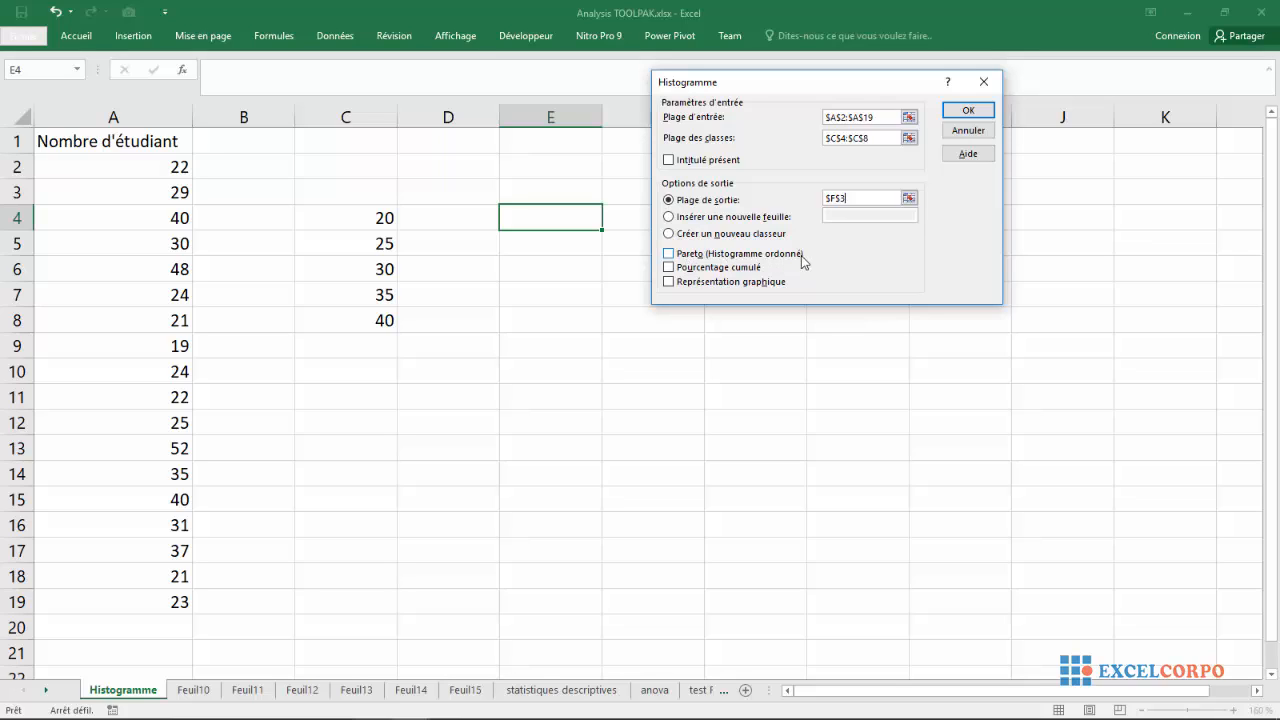
# - Include the chart output (Représentation graphique) and generate the histogram
pyautogui.click(671, 282)
pyautogui.click(984, 108)
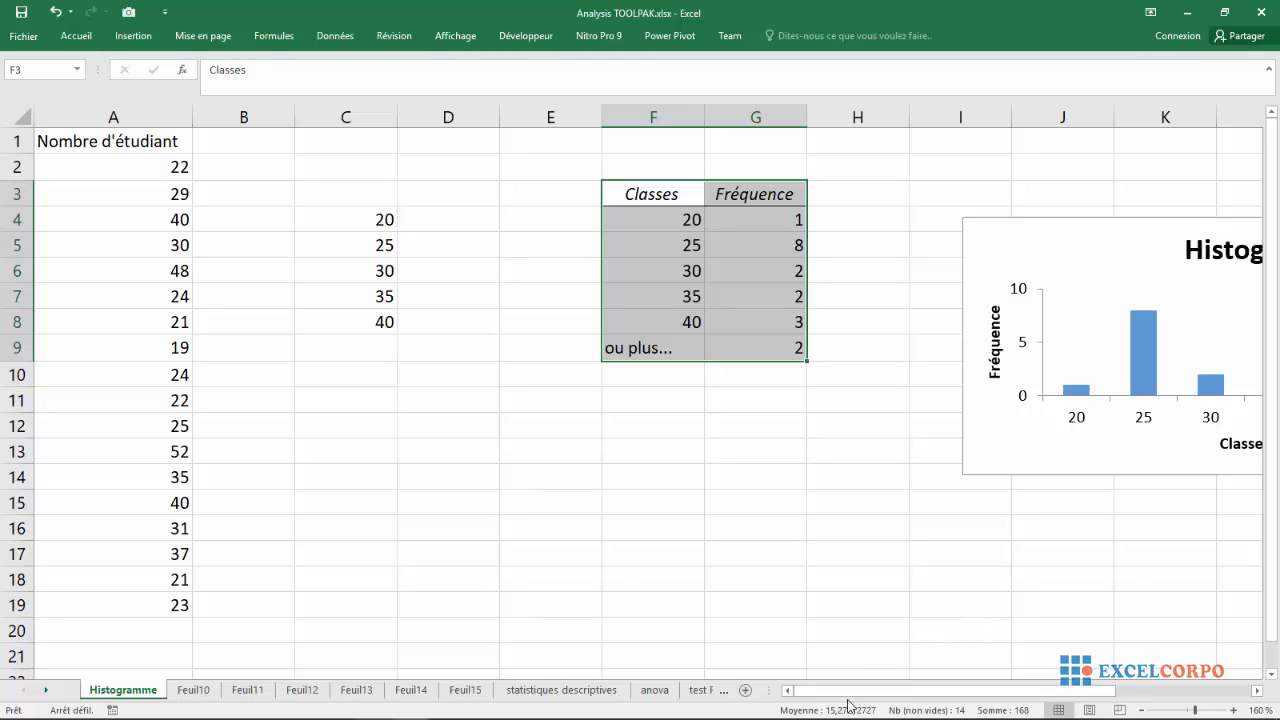
# - Move the histogram chart beside the frequency table and delete its vertical axis title Fréquence
pyautogui.moveTo(834, 698); pyautogui.dragTo(914, 698)
pyautogui.moveTo(761, 270); pyautogui.dragTo(674, 237)
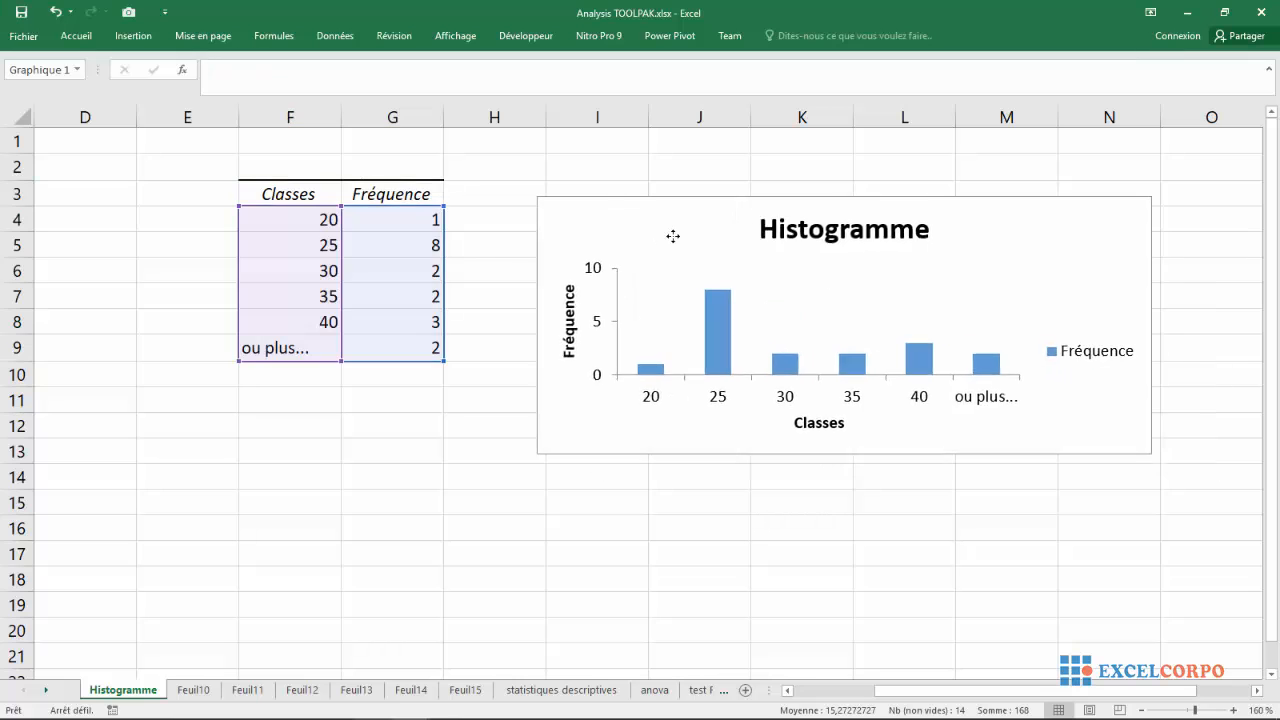
pyautogui.moveTo(646, 312)
pyautogui.mouseDown()
pyautogui.moveTo(591, 326)
pyautogui.moveTo(543, 434)
pyautogui.moveTo(671, 303)
pyautogui.moveTo(591, 242)
pyautogui.moveTo(603, 231)
pyautogui.mouseUp()
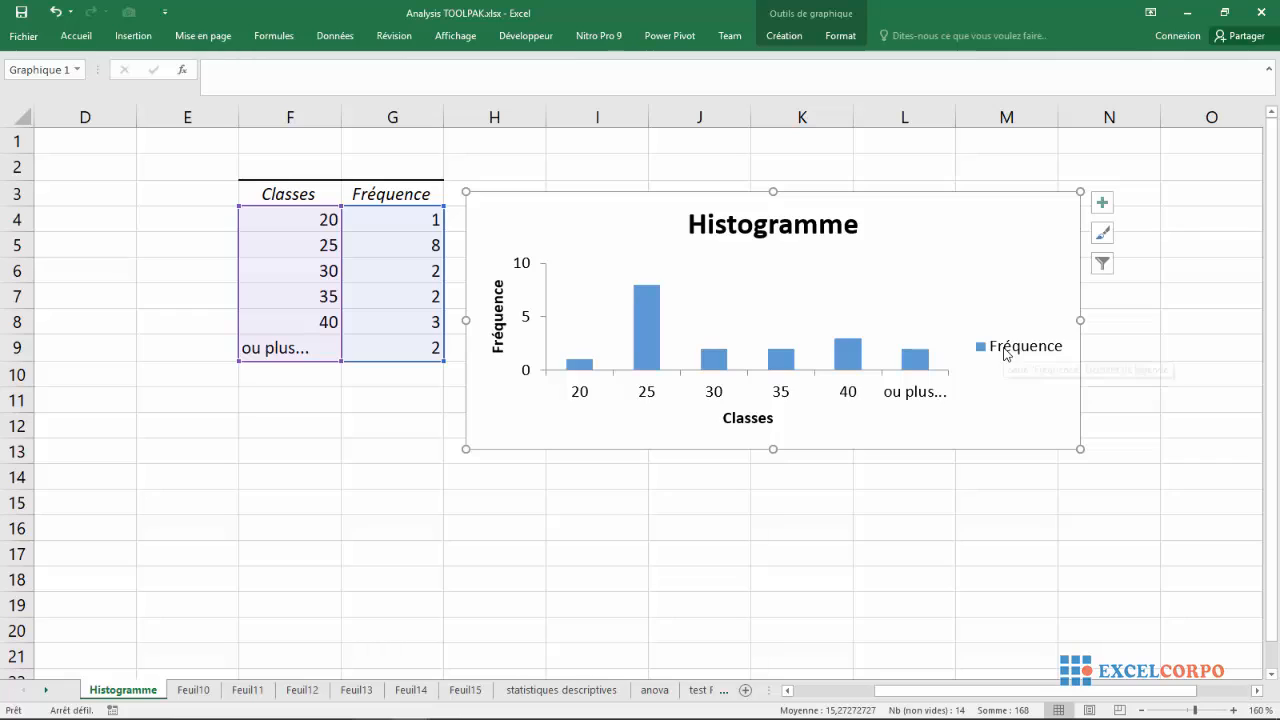
pyautogui.click(497, 323)
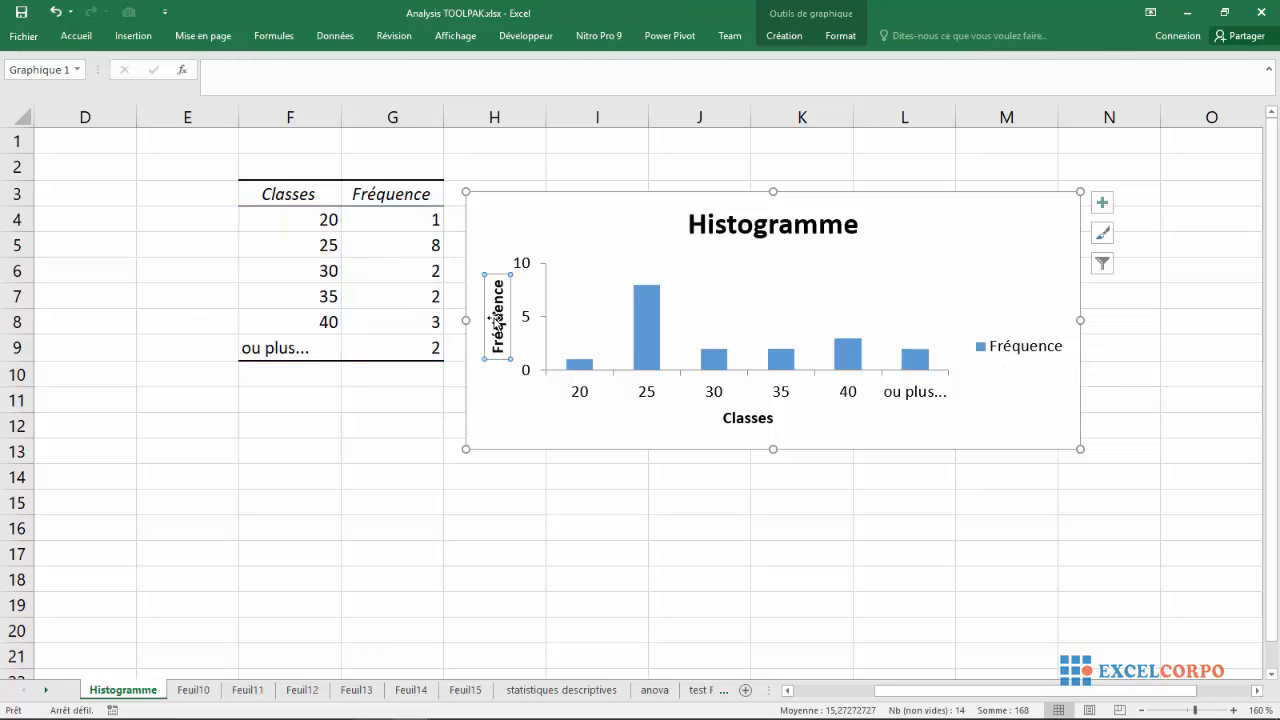
pyautogui.press('Delete')
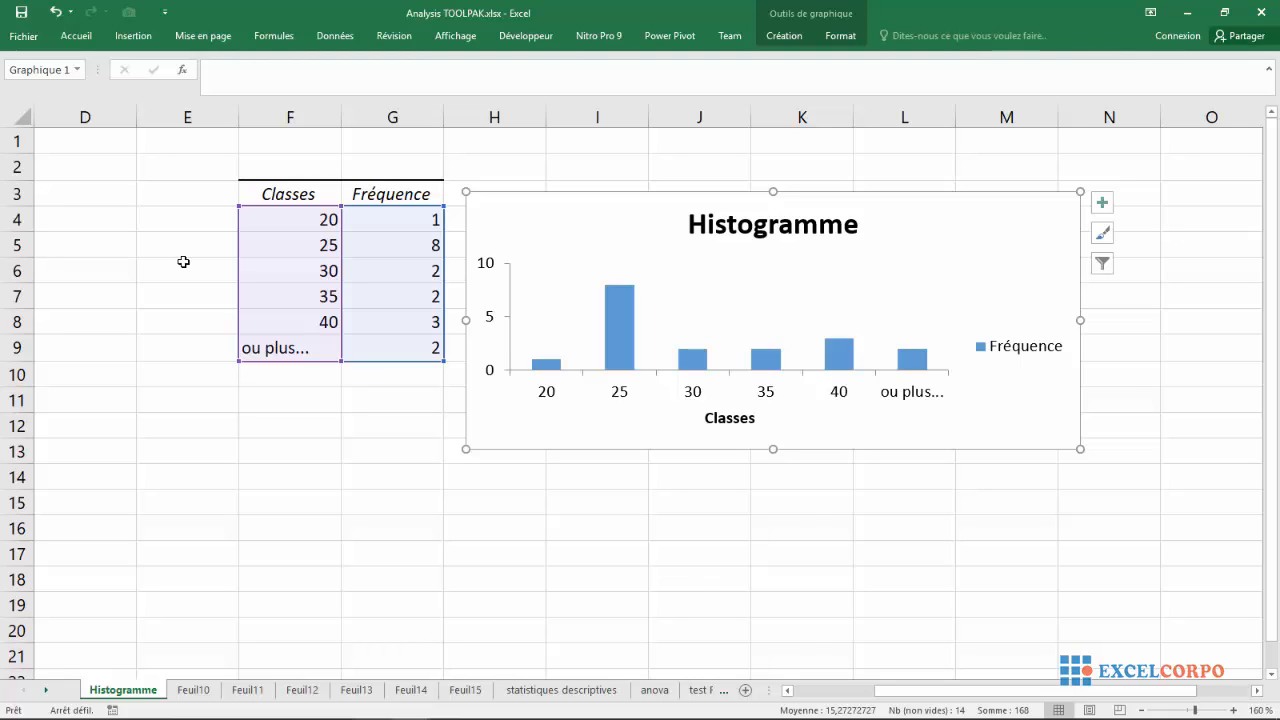
# - Relabel the first two classes in the output table as 0-20 in F4 and 21-25 in F5
pyautogui.click(325, 219)
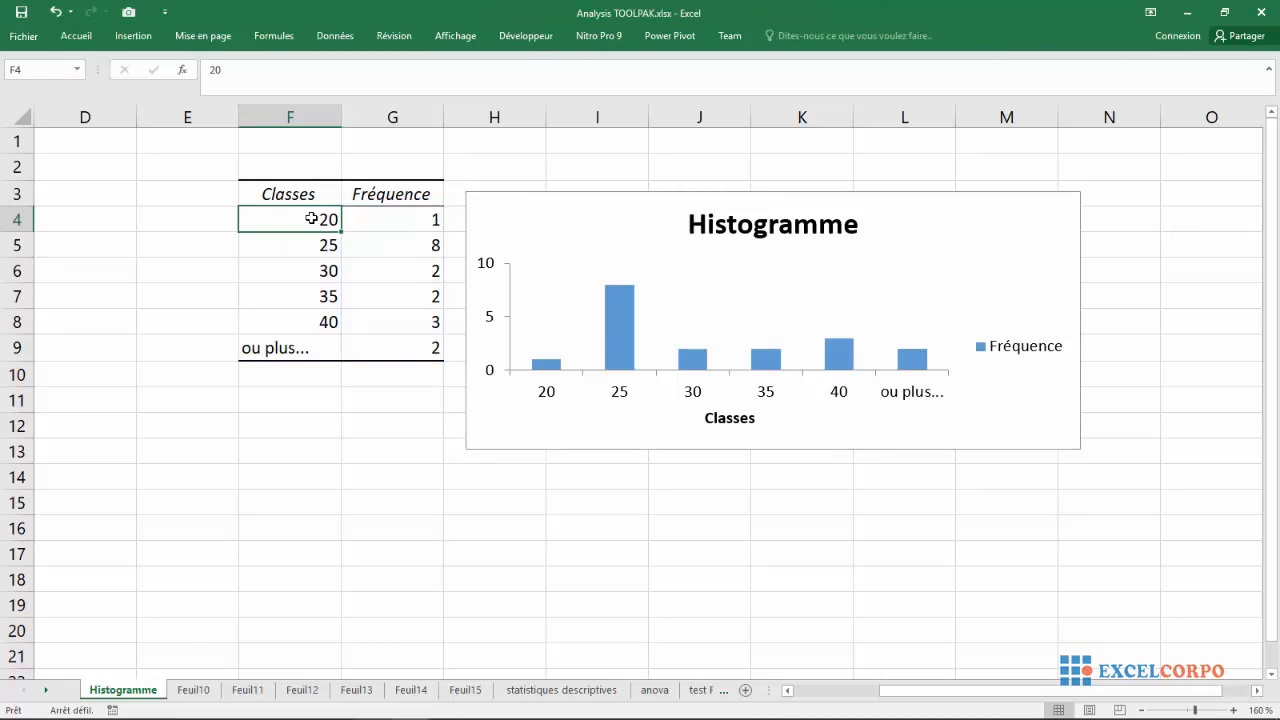
pyautogui.click(208, 70)
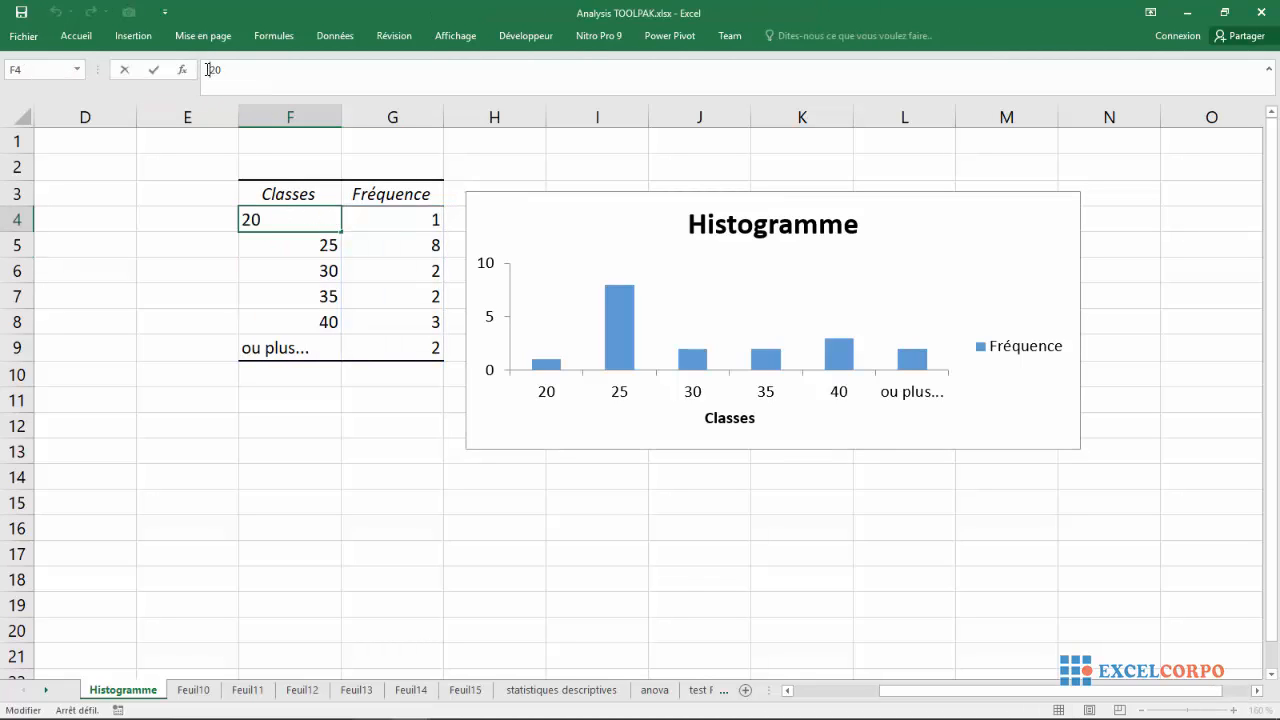
pyautogui.write('0-')
pyautogui.press('Return')
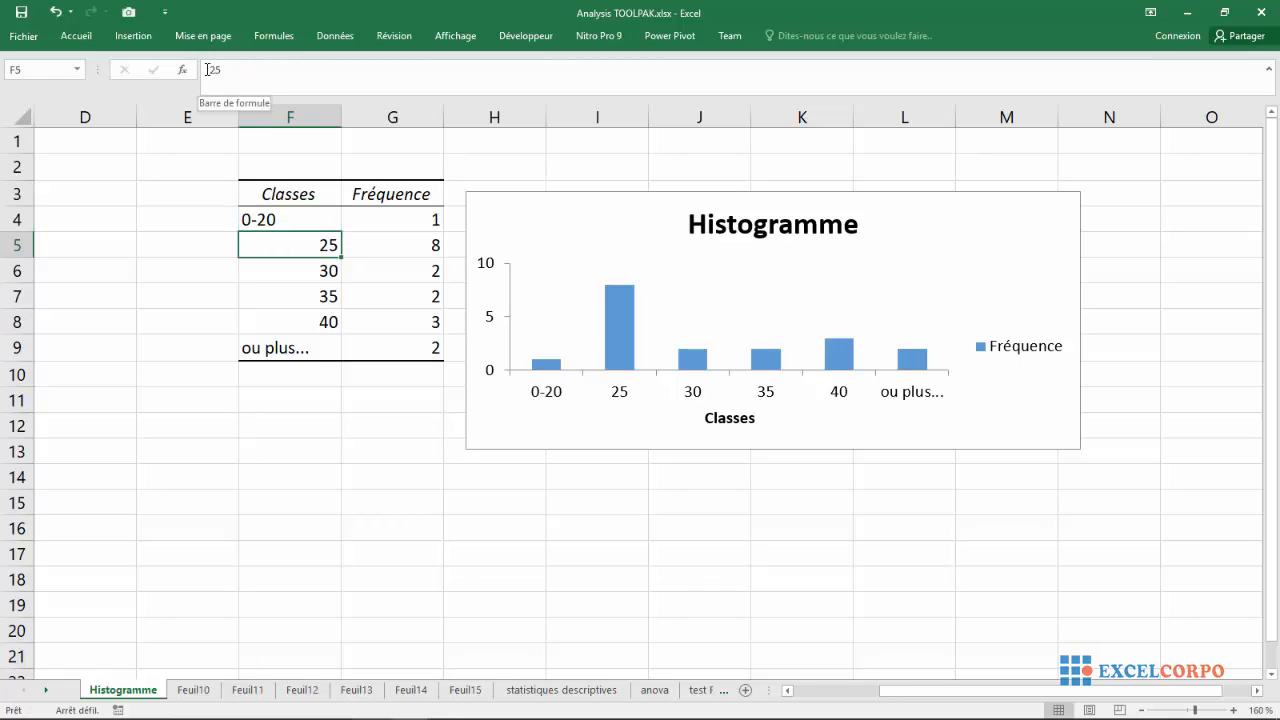
pyautogui.write('21')
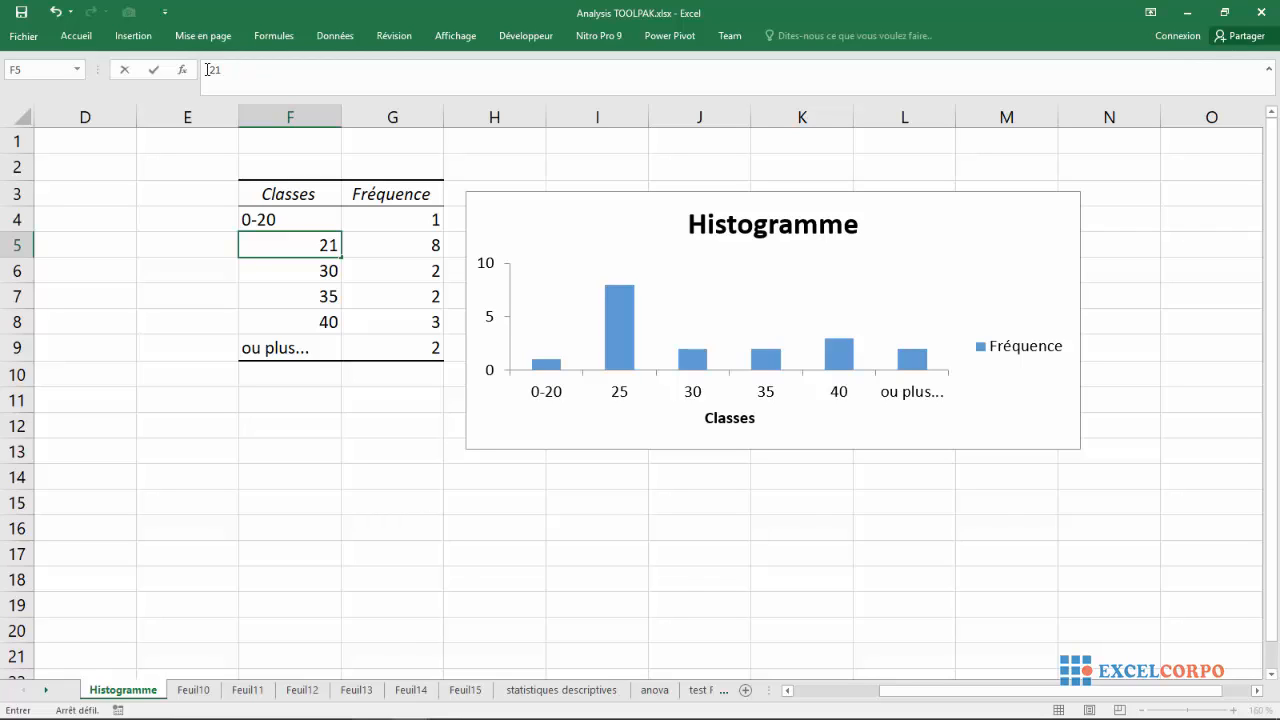
pyautogui.write('-25')
pyautogui.press('Return')
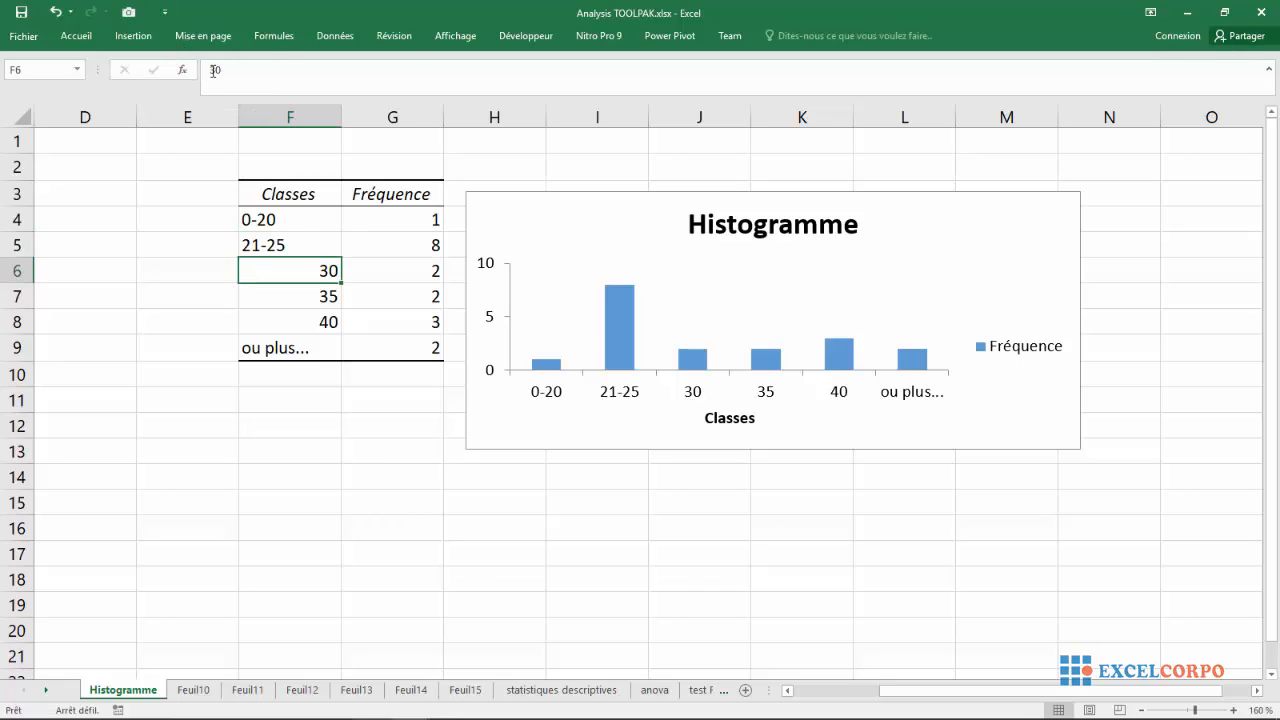
# - Relabel the next two classes as 26-30 in F6 and 31-35 in F7
pyautogui.click(214, 70)
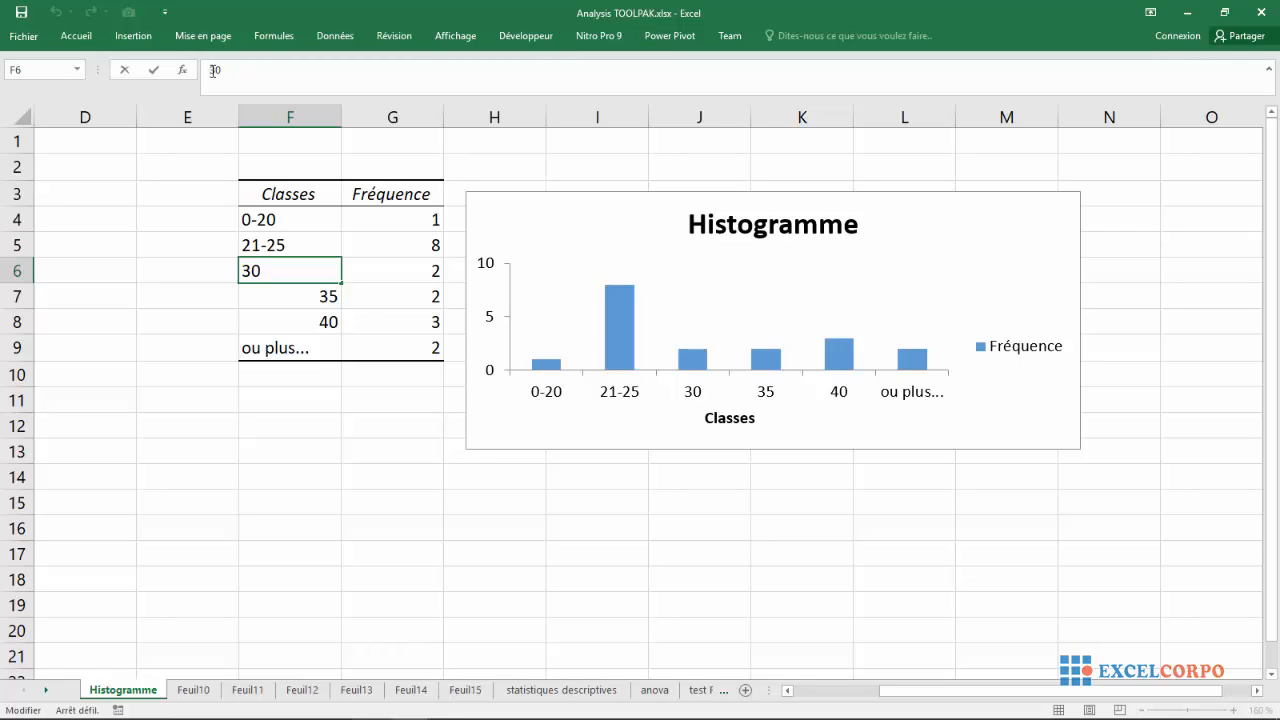
pyautogui.write('26-')
pyautogui.press('Return')
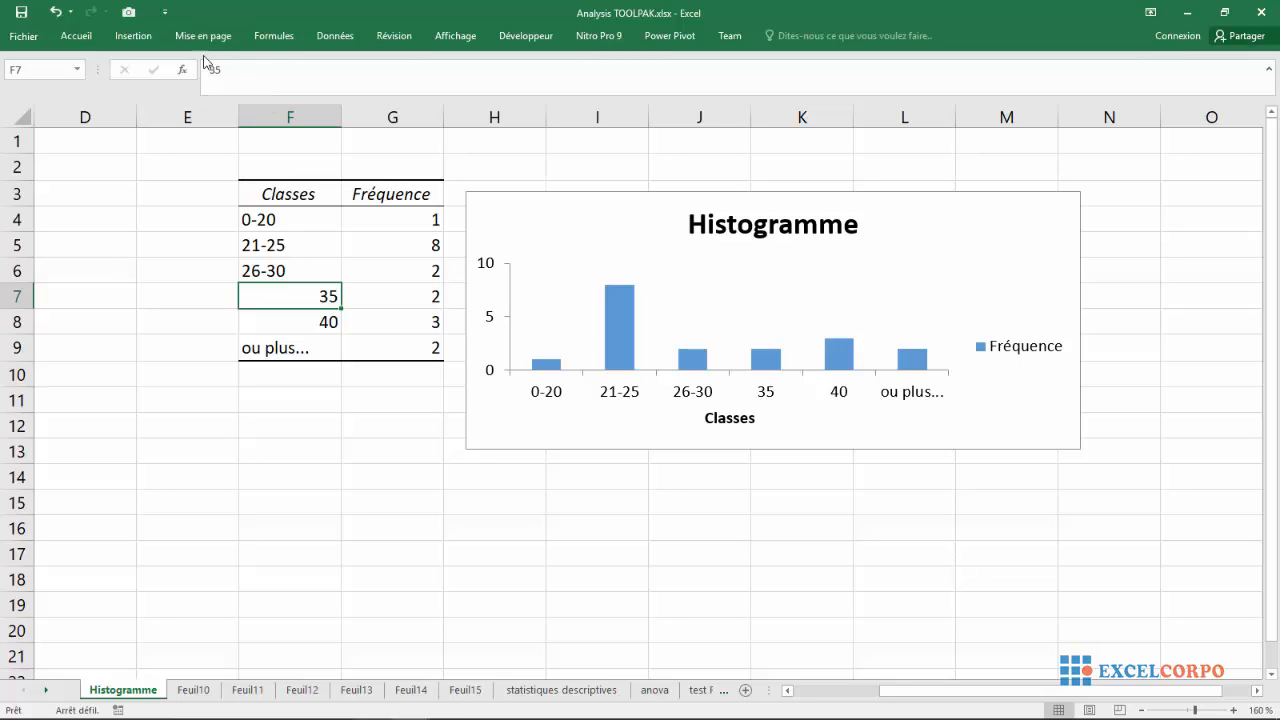
pyautogui.click(212, 69)
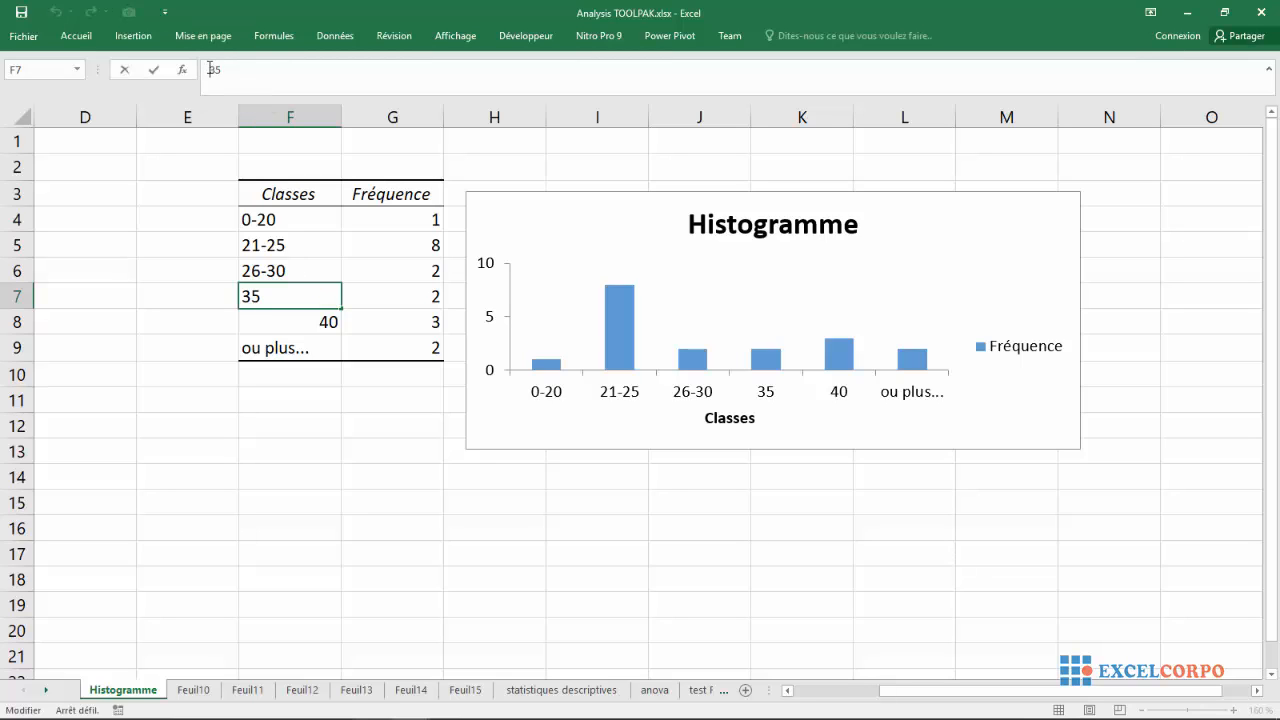
pyautogui.write('31-')
pyautogui.press('Return')
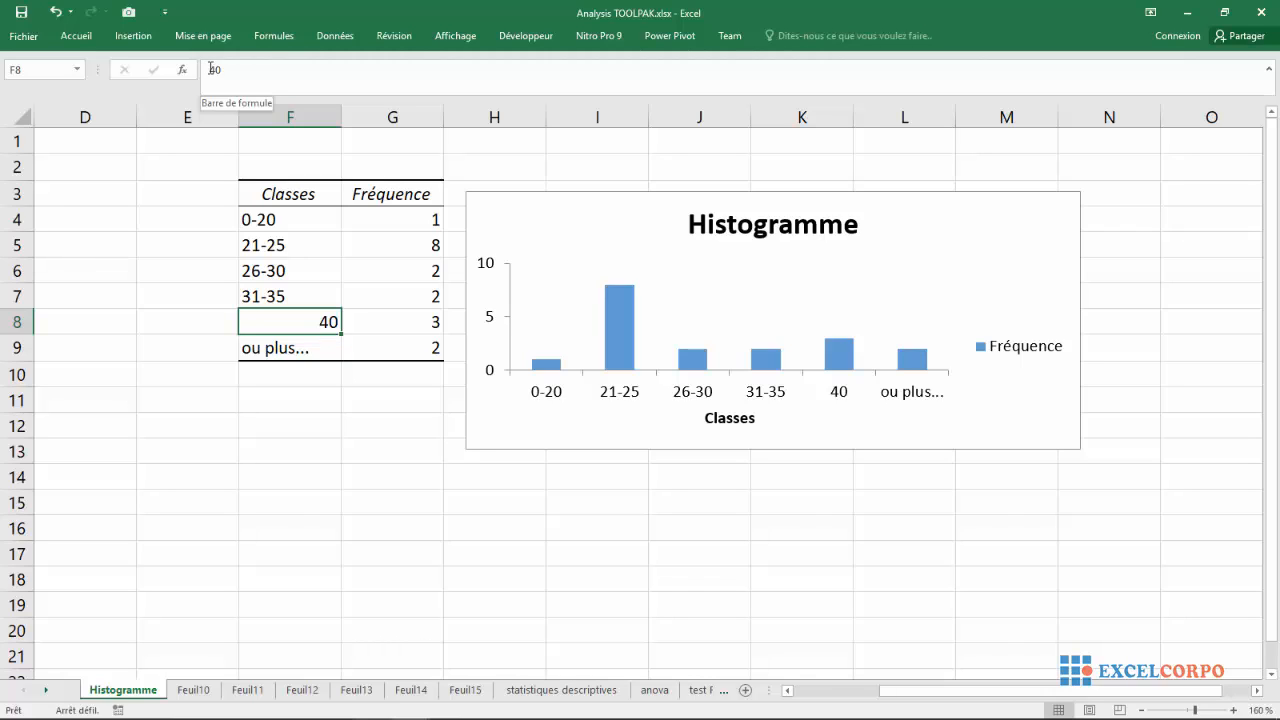
# - Relabel the last two classes as 36-40 in F8 and "40 ou plus..." in F9
pyautogui.click(211, 69)
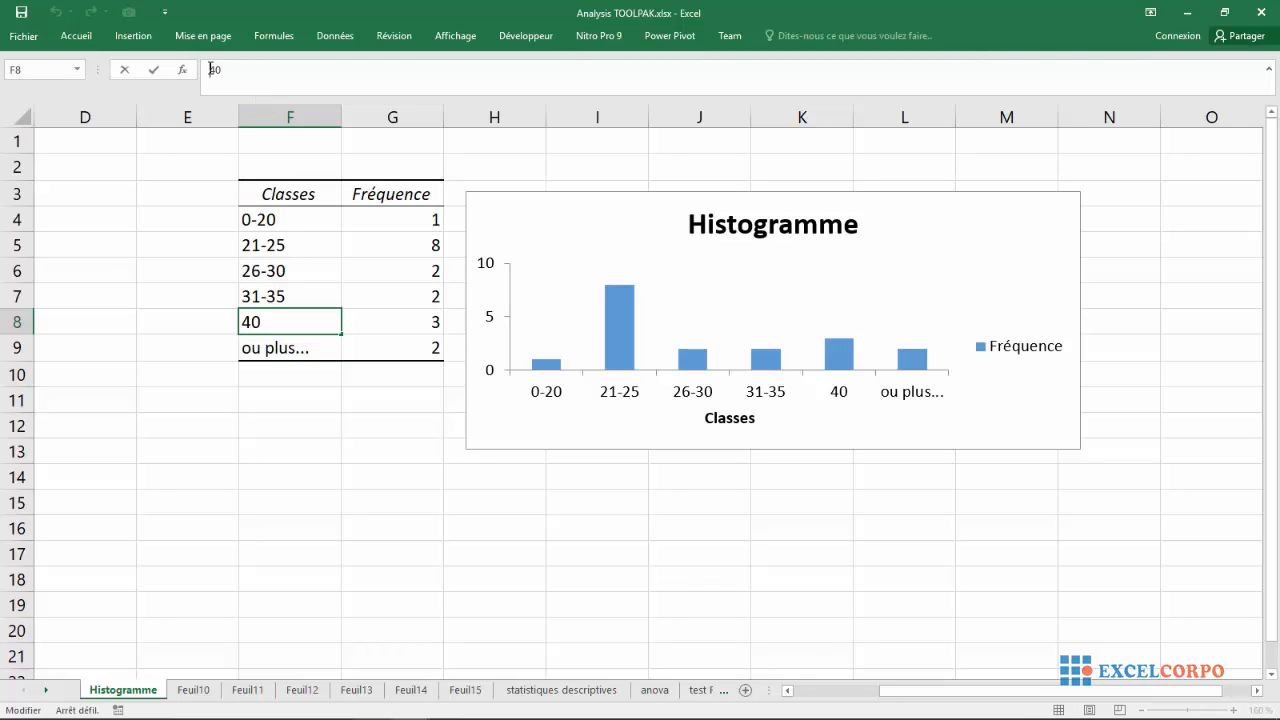
pyautogui.write('36-')
pyautogui.press('Return')
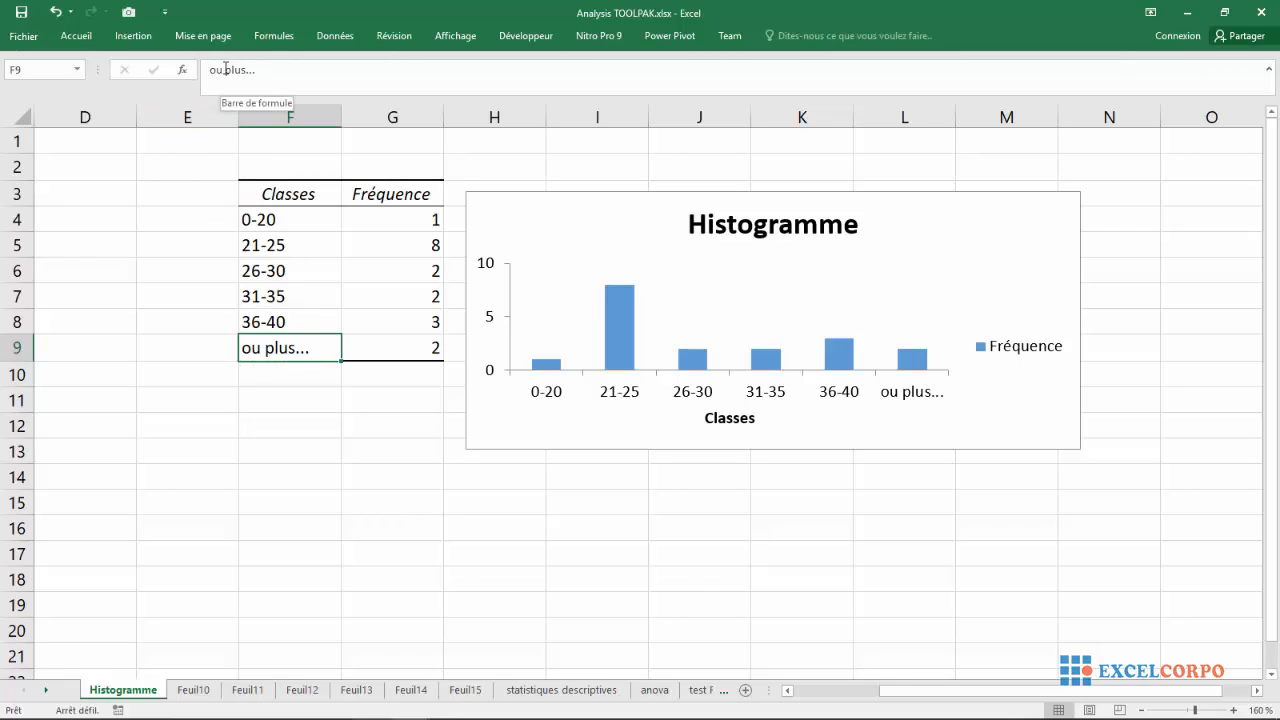
pyautogui.click(211, 70)
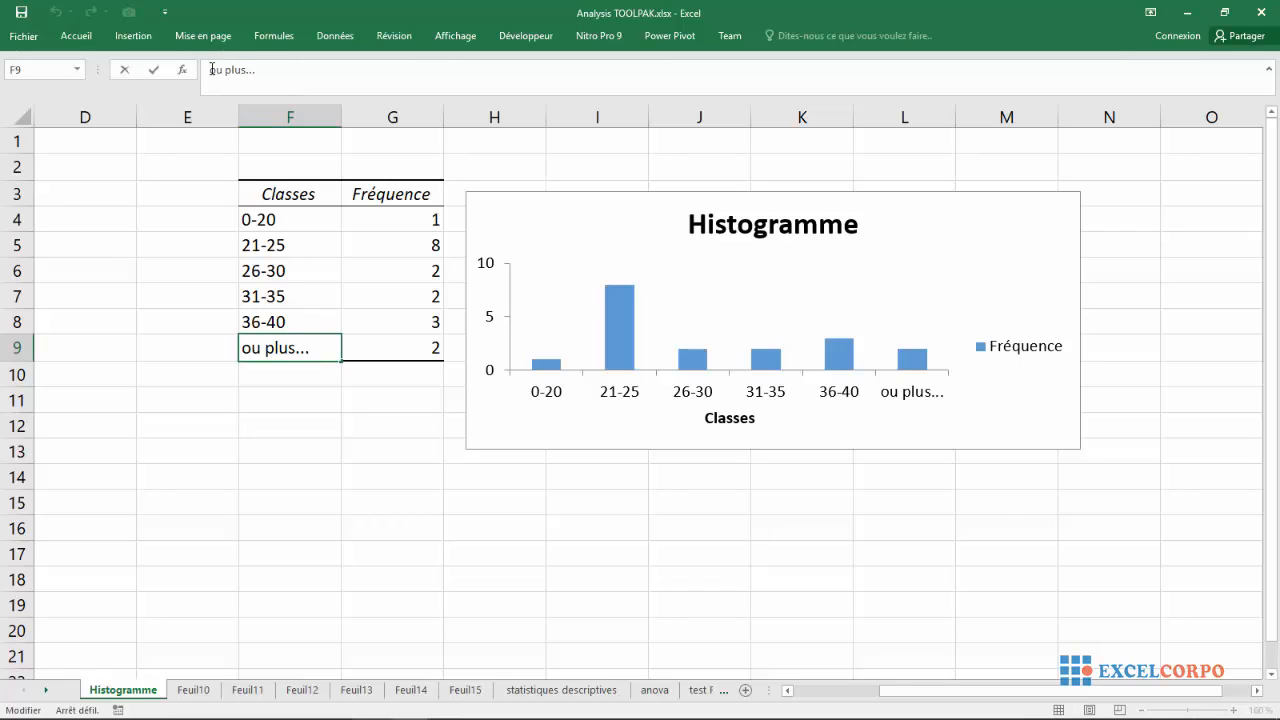
pyautogui.write('40')
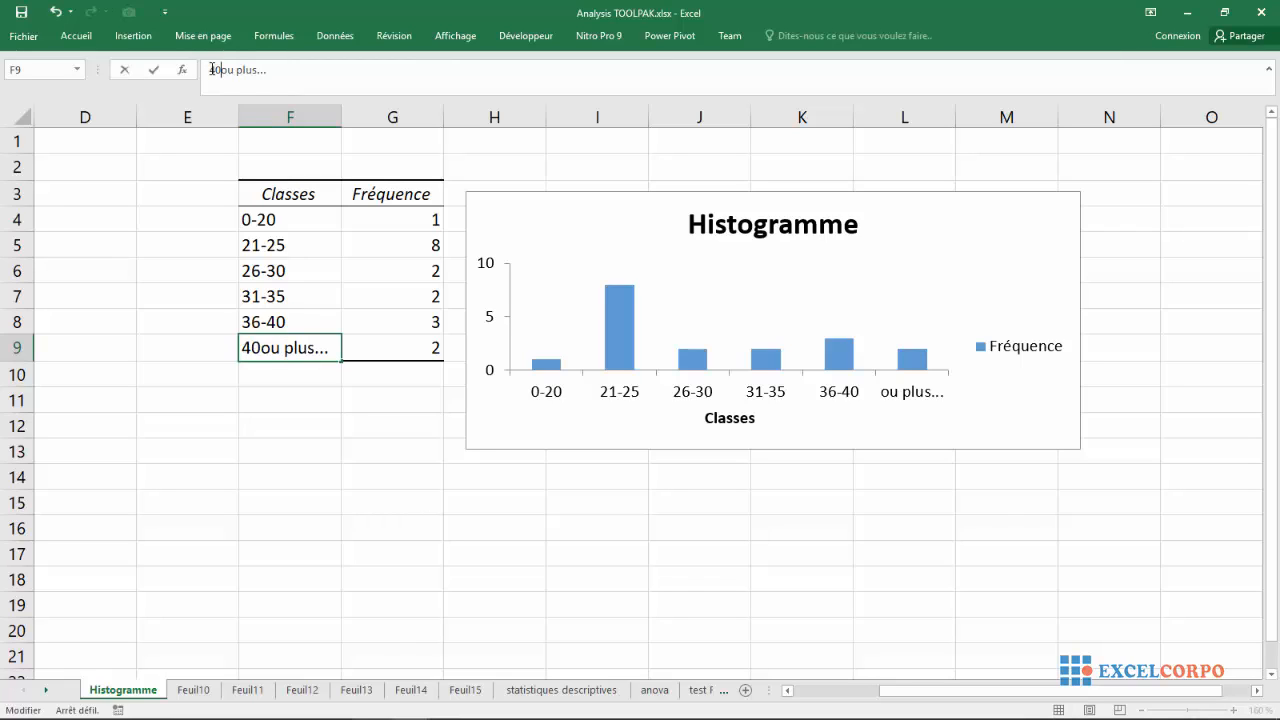
pyautogui.press('Return')
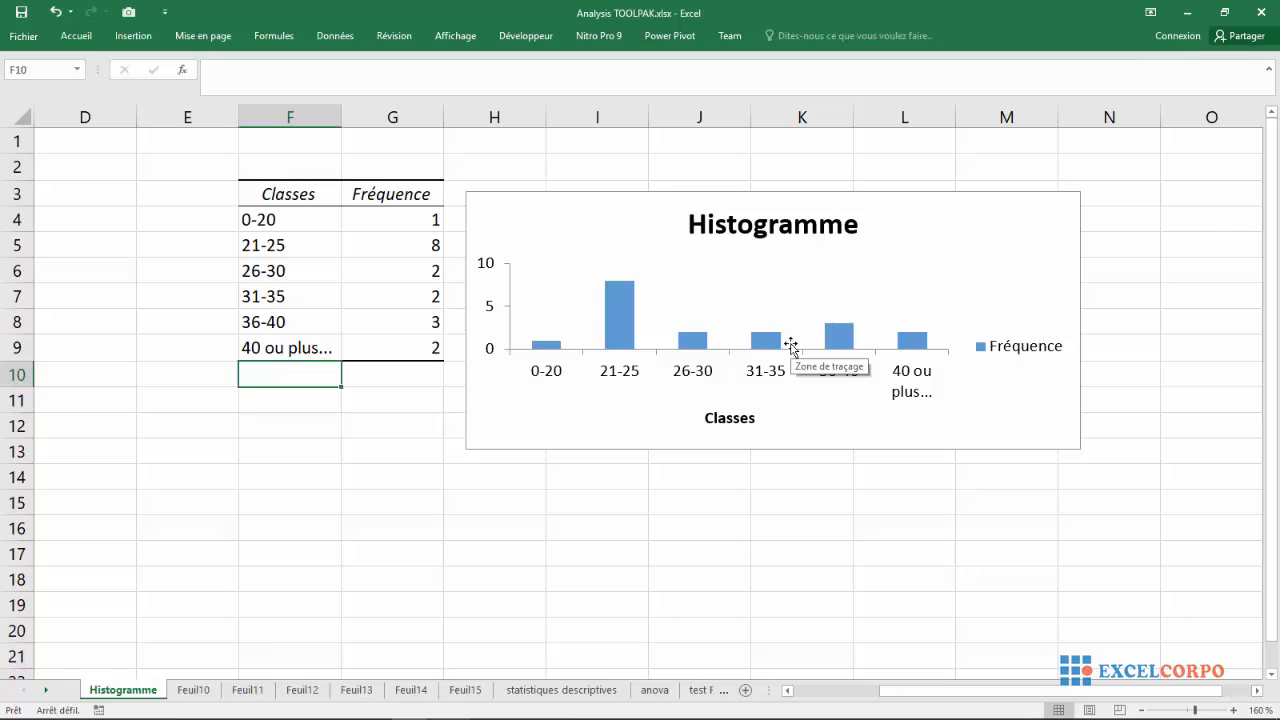
# - Set the gap width (Largeur de l'intervalle) of the chart's Fréquence series to 0 % and close the series formatting
pyautogui.click(621, 315)
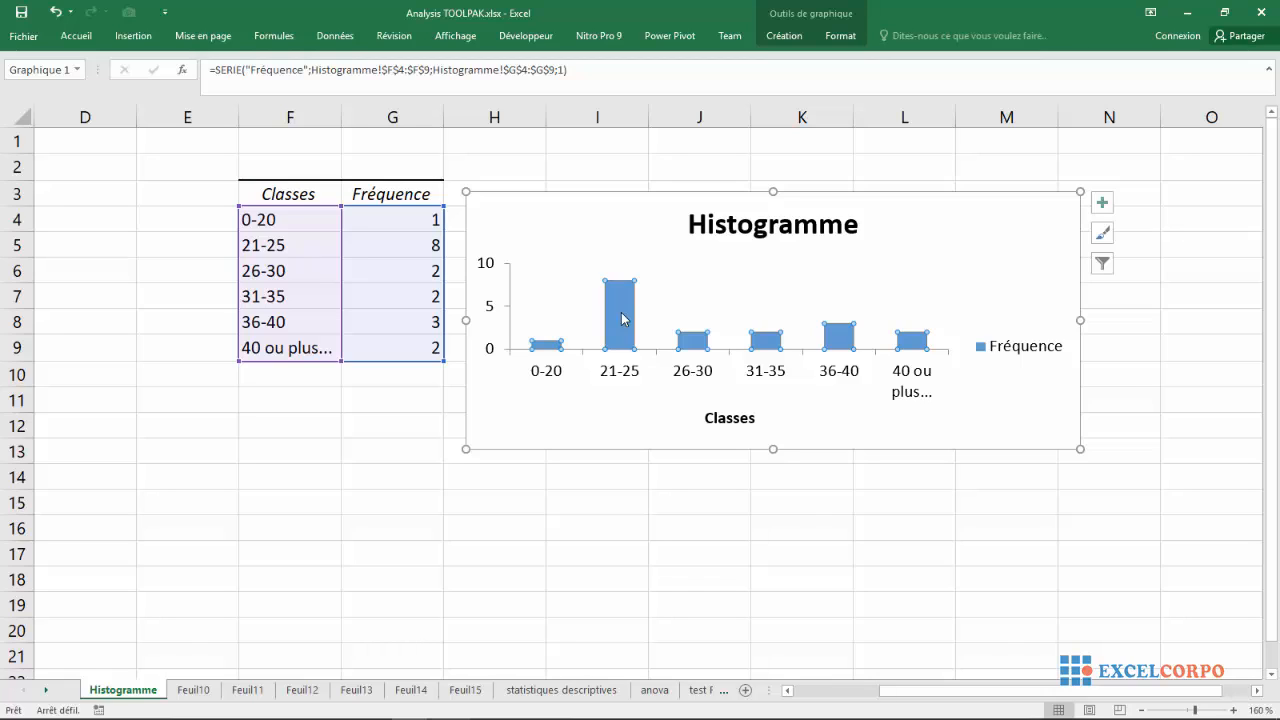
pyautogui.rightClick(621, 318)
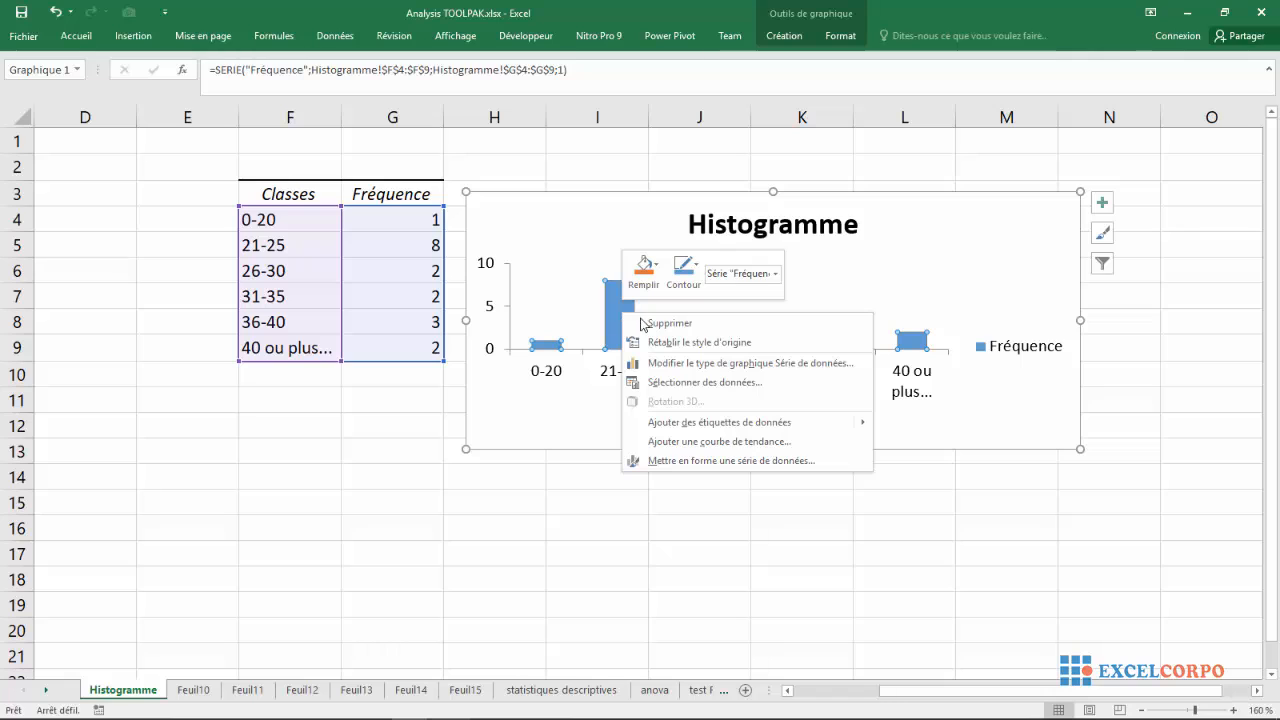
pyautogui.click(698, 461)
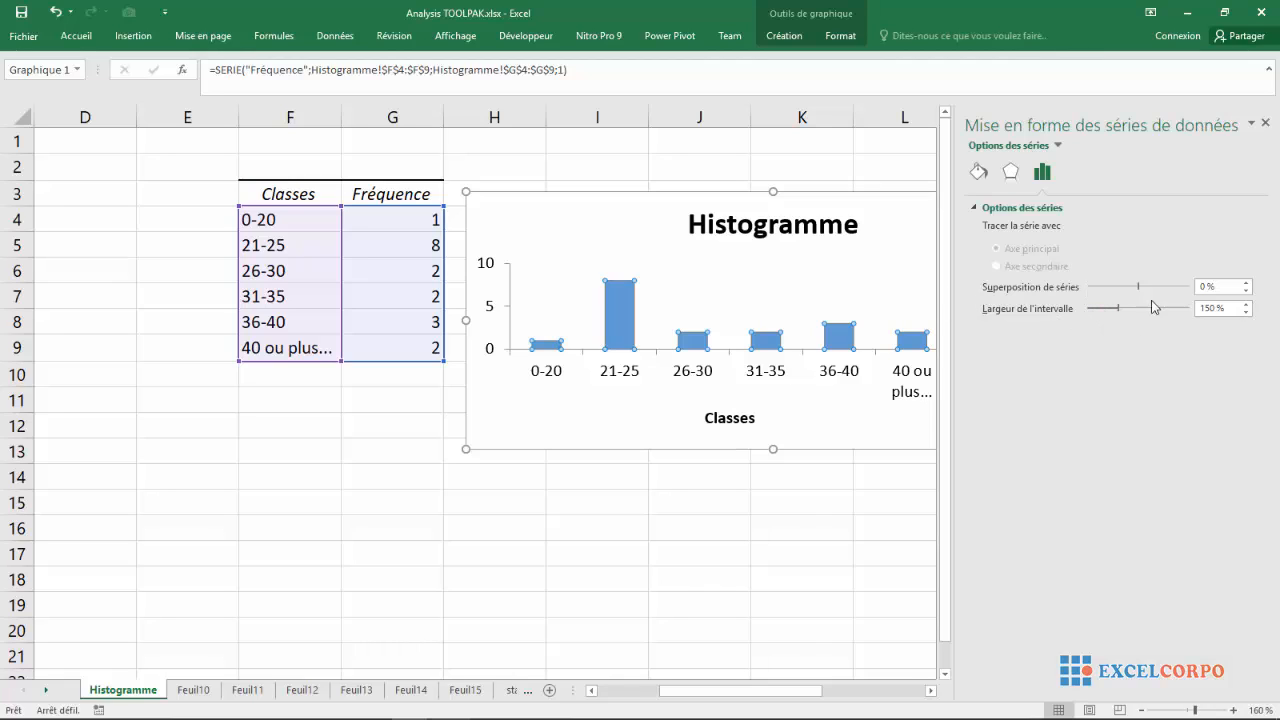
pyautogui.moveTo(1218, 307); pyautogui.dragTo(1200, 313)
pyautogui.write('0')
pyautogui.press('Return')
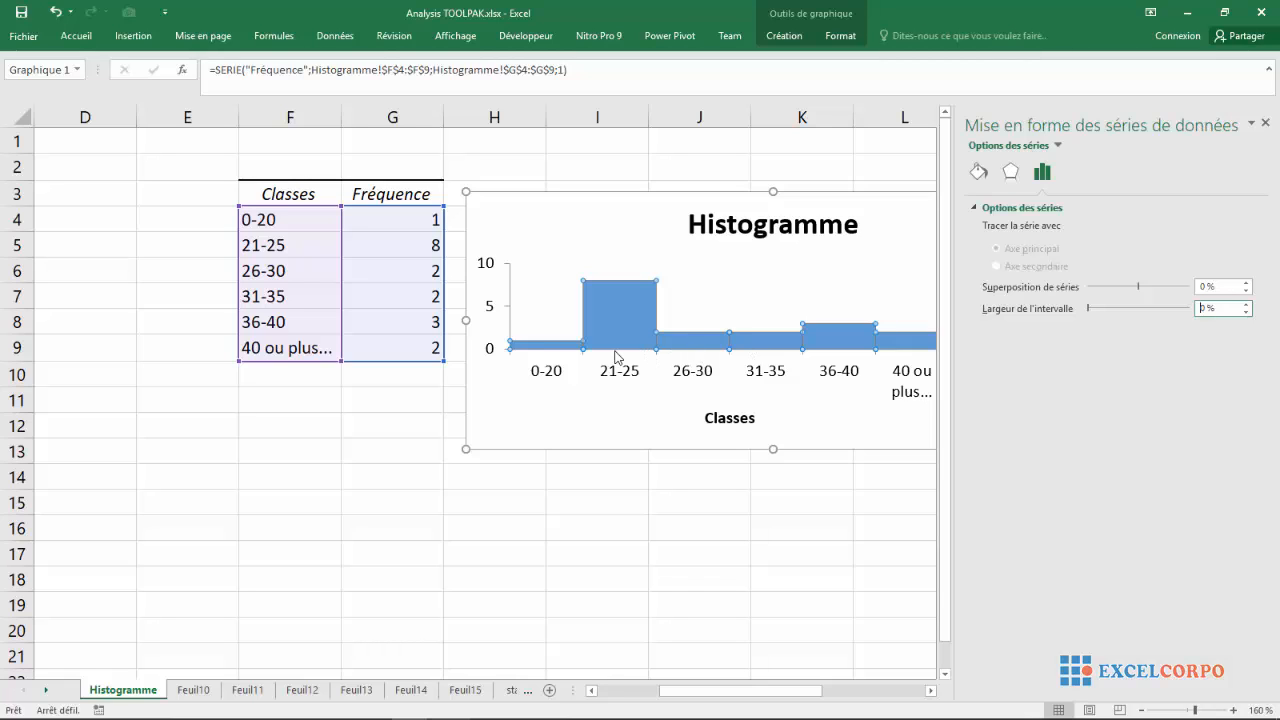
pyautogui.click(1266, 125)
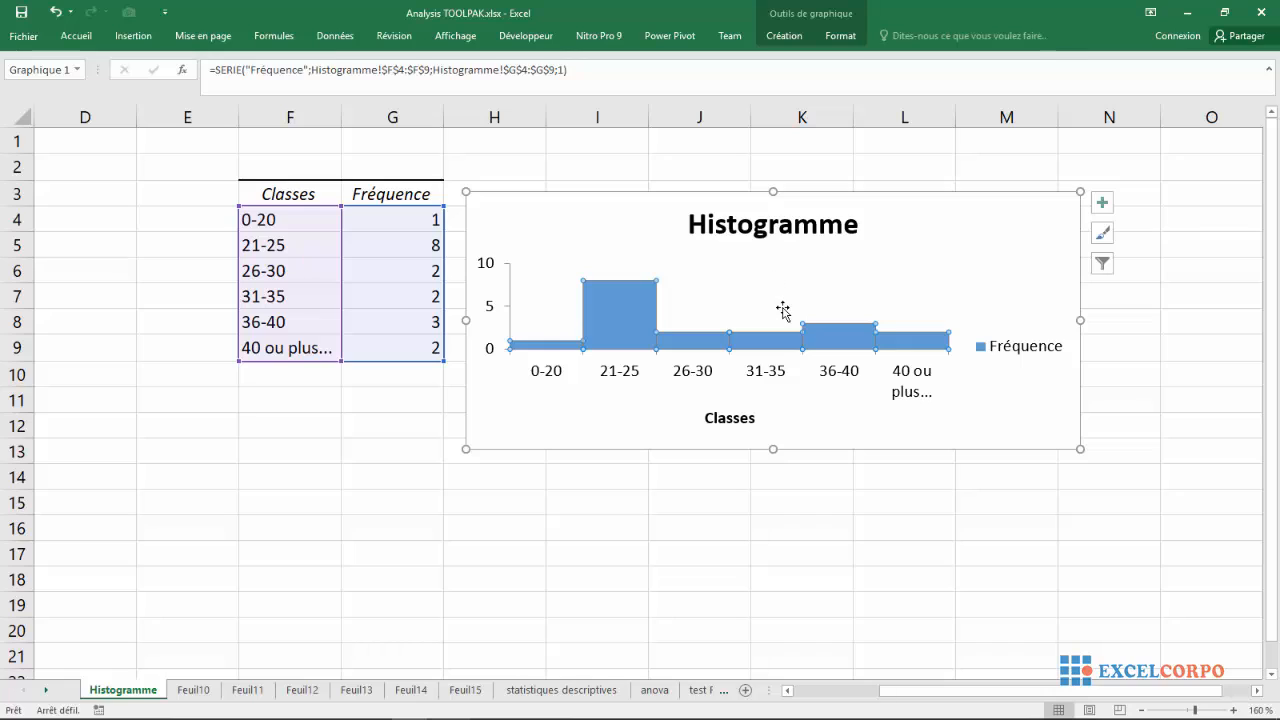
pyautogui.click(783, 311)
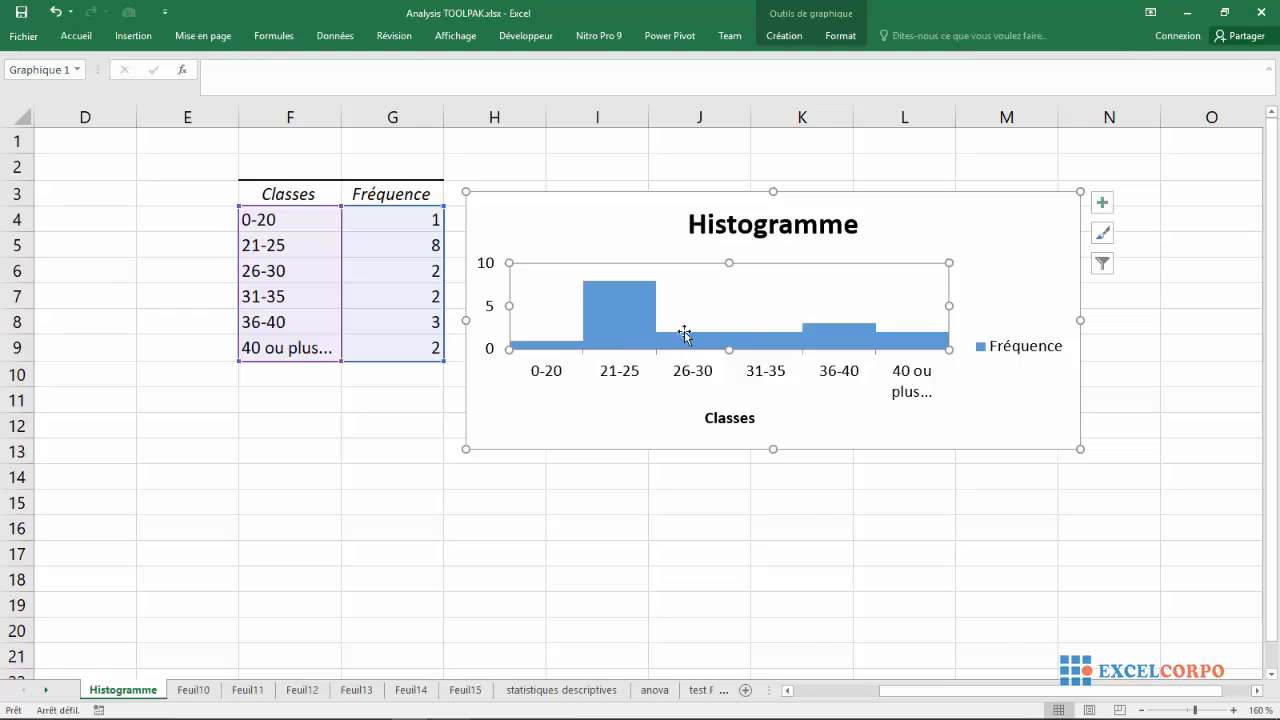
# - Open the fill and border formatting options for the histogram's Fréquence series
pyautogui.click(621, 326)
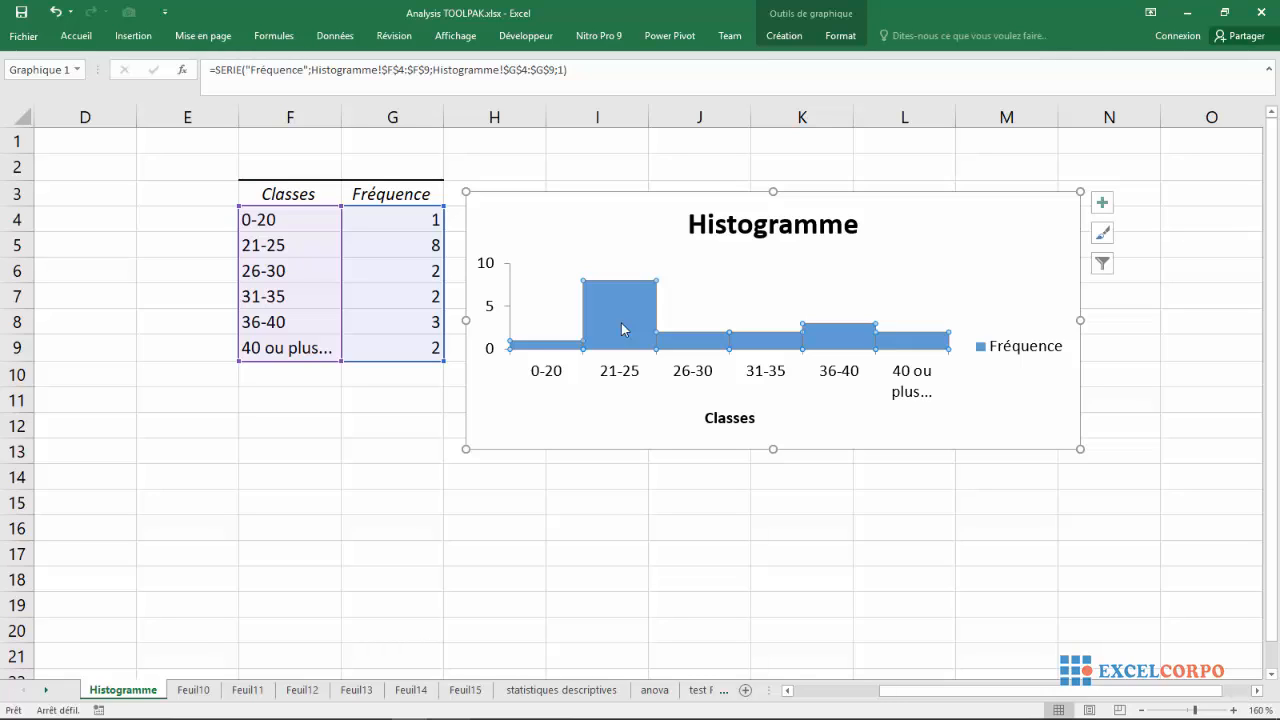
pyautogui.rightClick(622, 329)
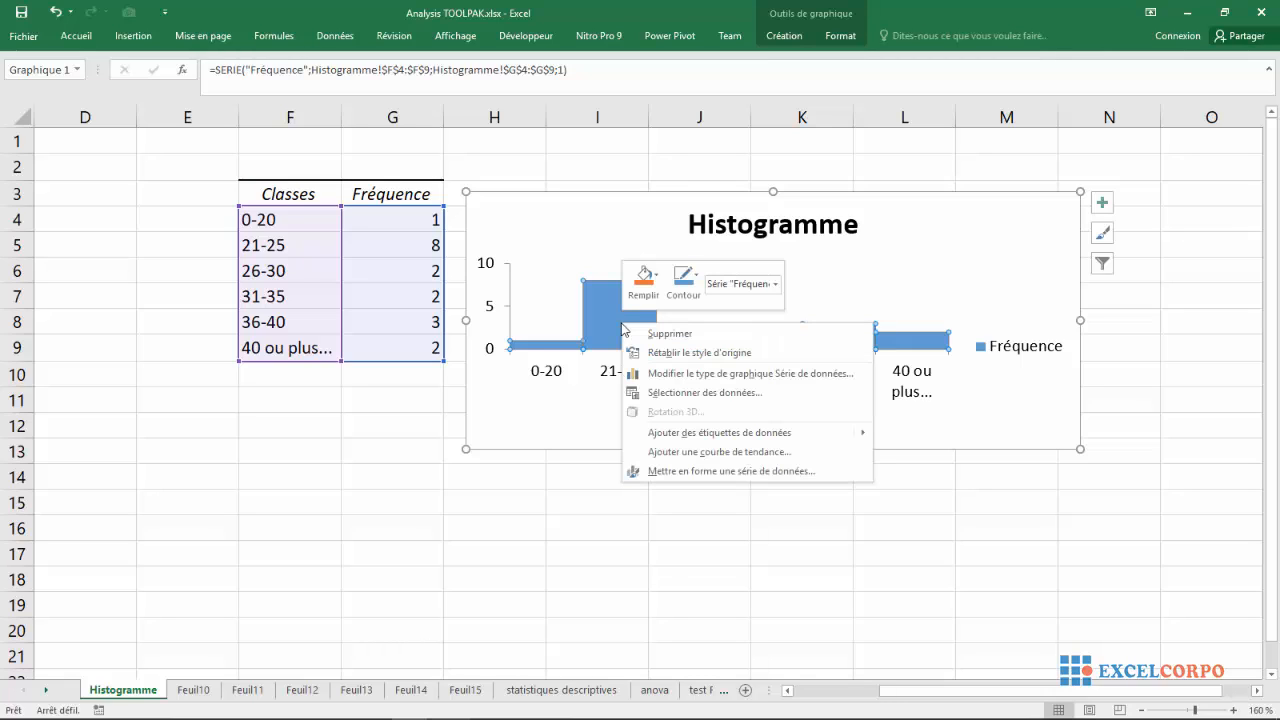
pyautogui.click(682, 474)
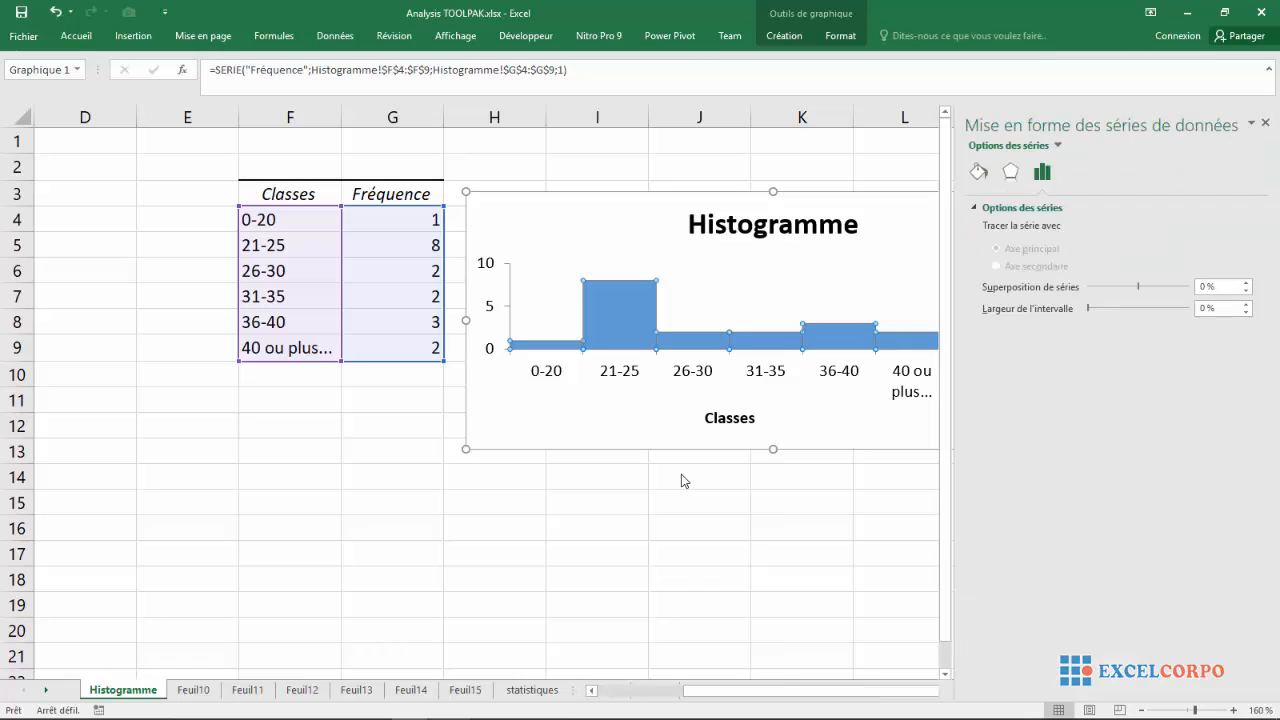
pyautogui.click(979, 174)
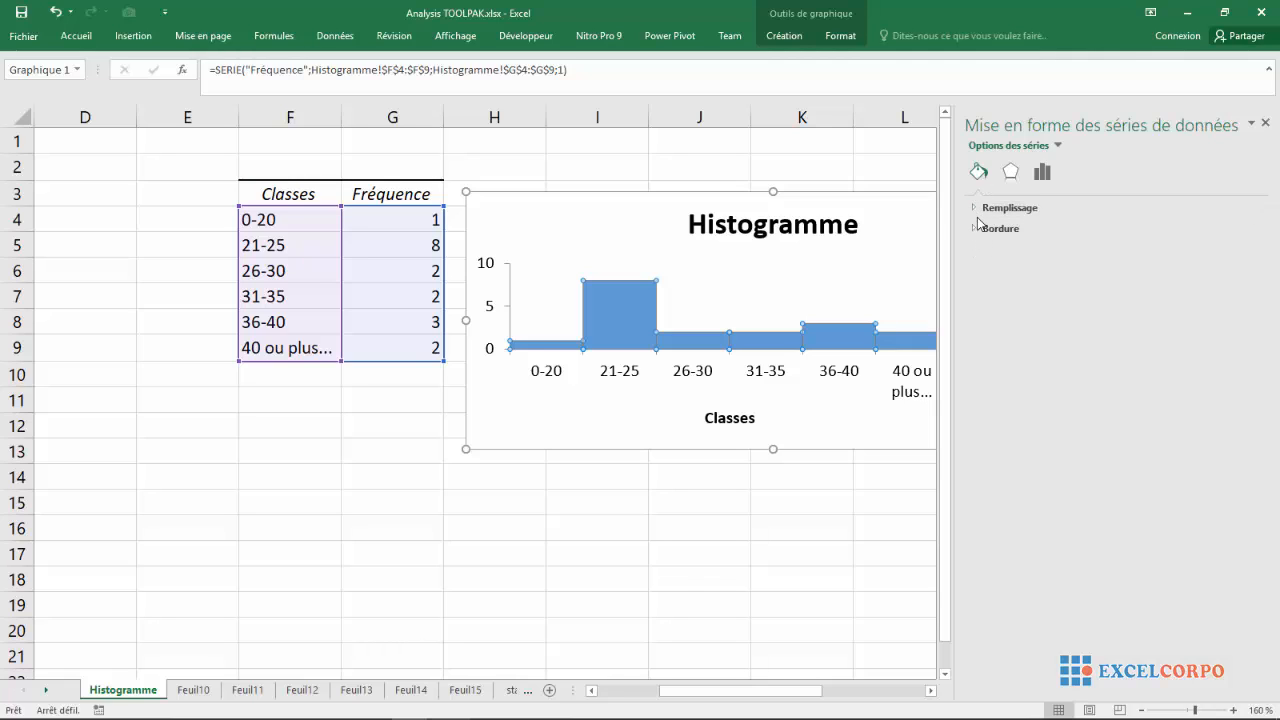
# - Try a gradient fill and a picture or texture fill on the bars, and return the fill to automatic
pyautogui.click(975, 209)
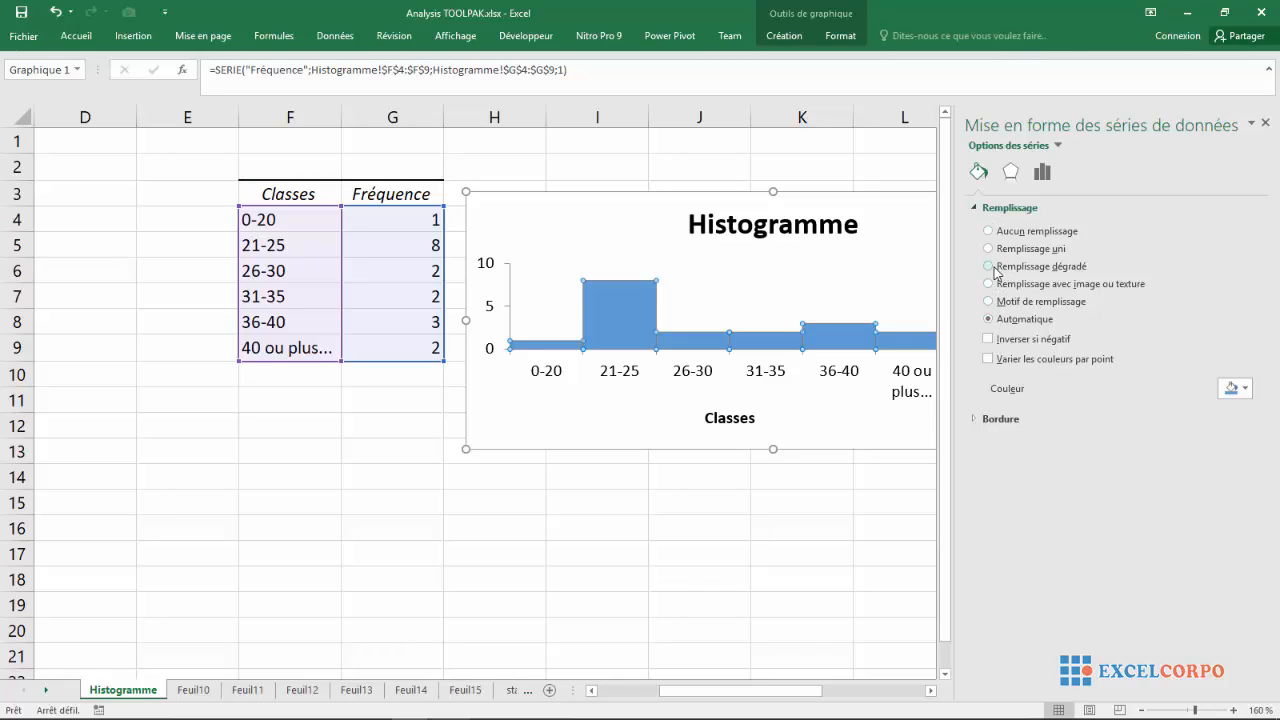
pyautogui.click(993, 267)
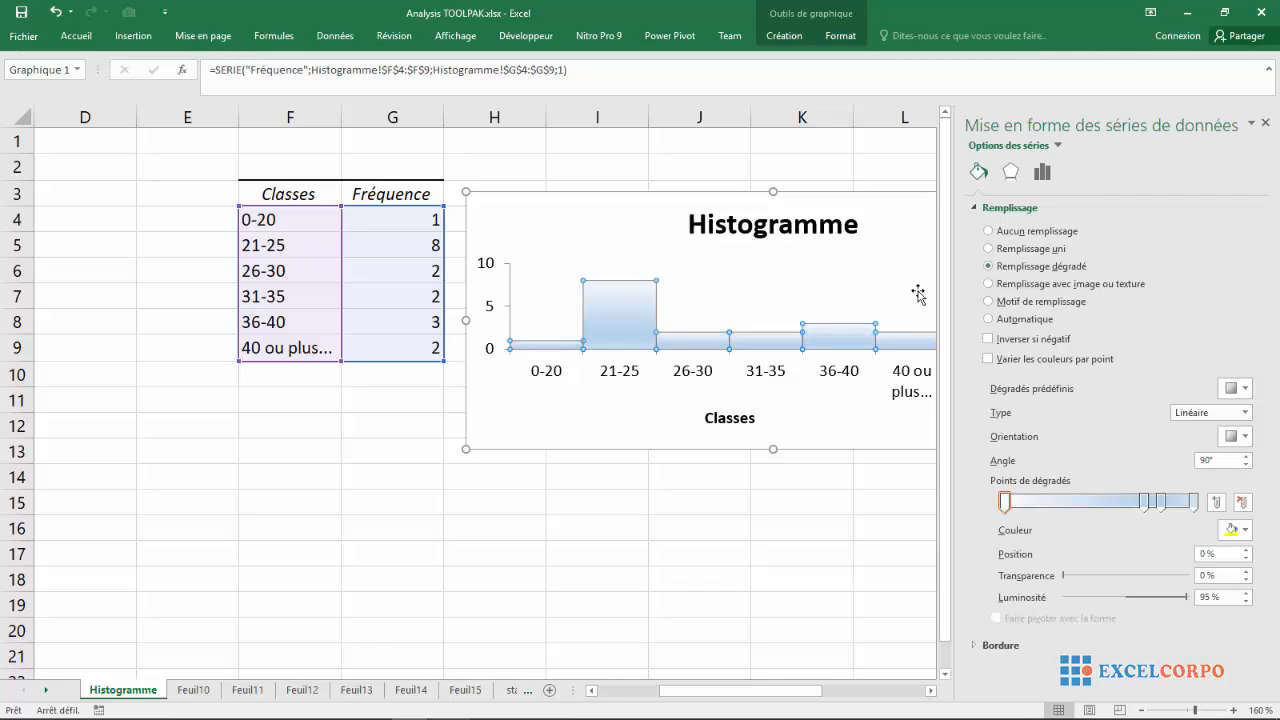
pyautogui.click(994, 286)
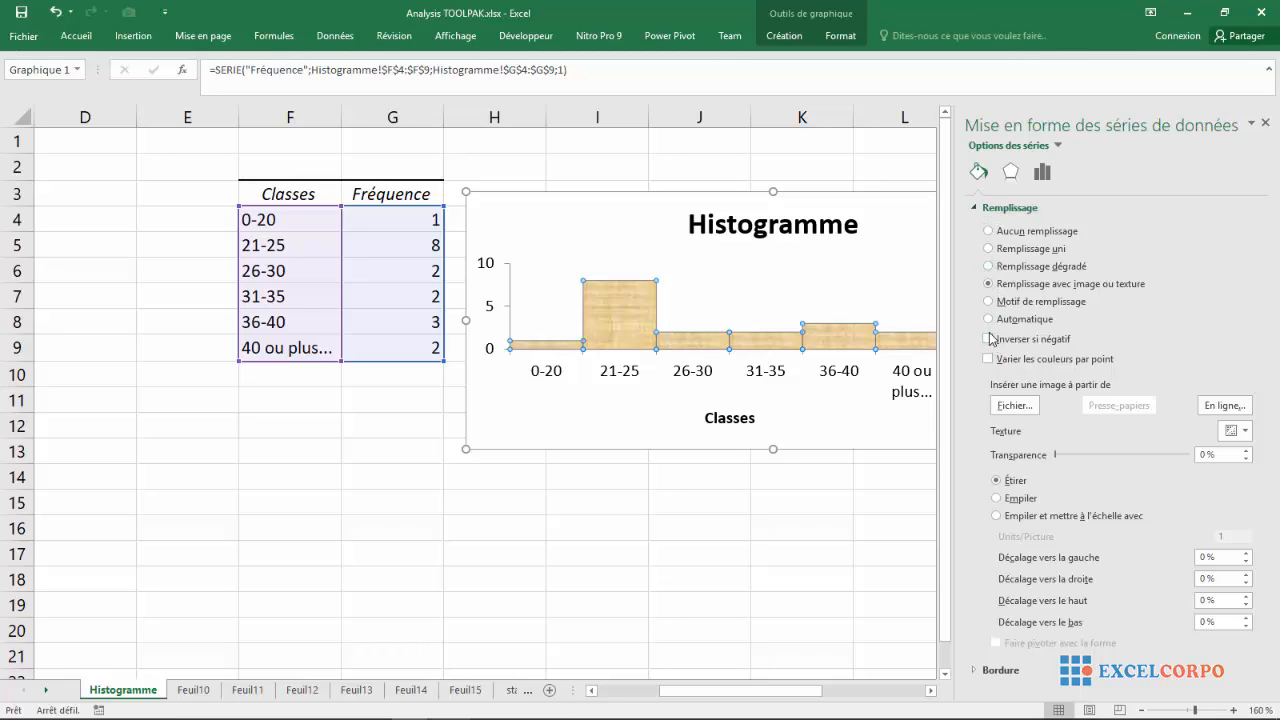
pyautogui.click(988, 319)
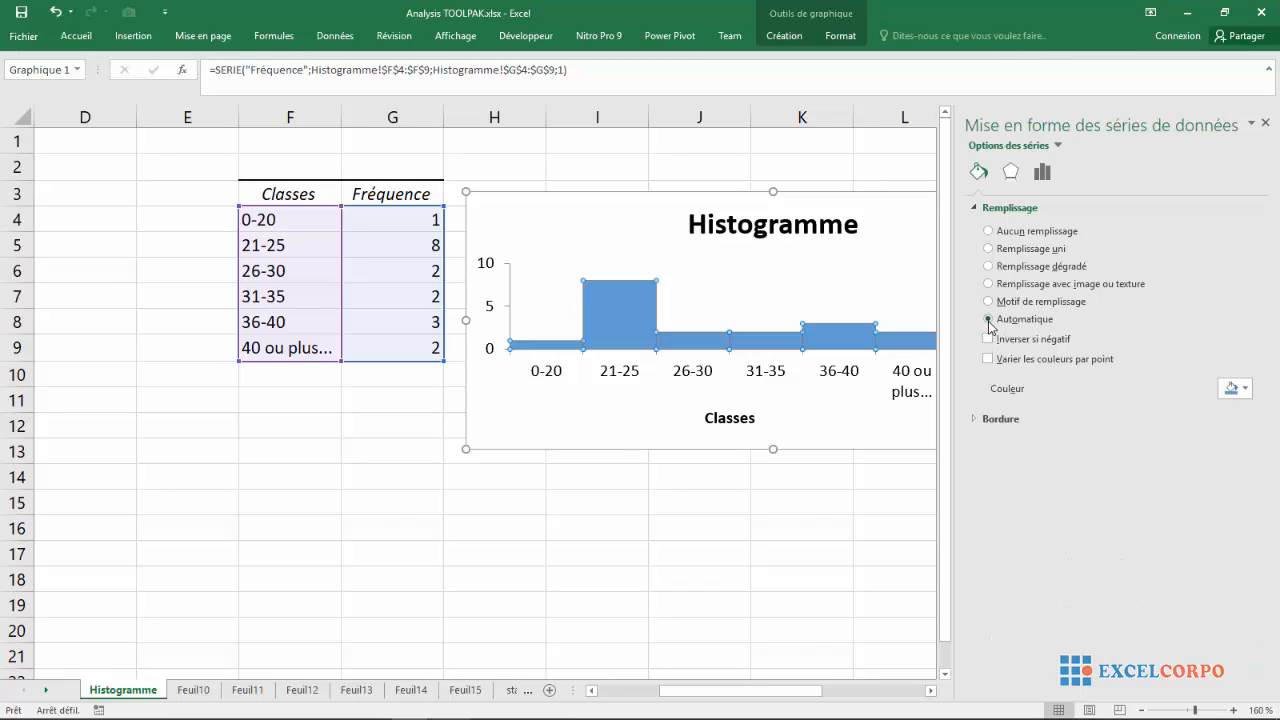
pyautogui.click(977, 208)
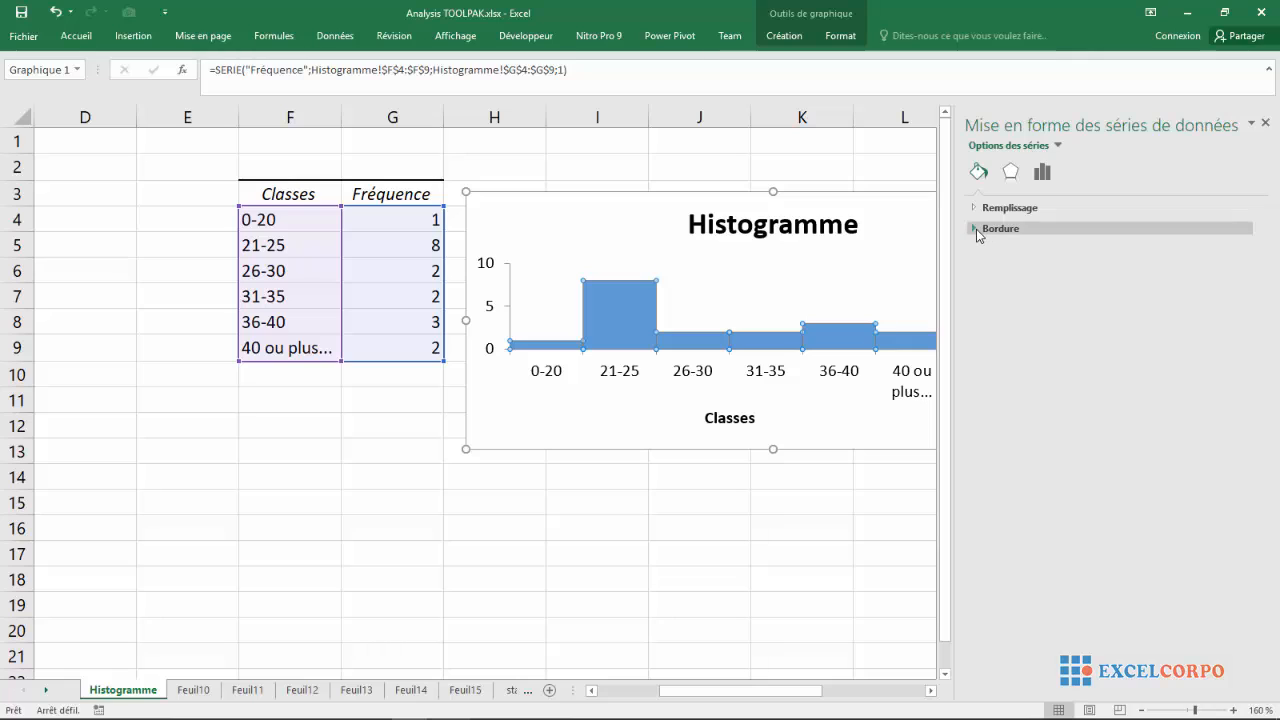
# - Give the histogram's Fréquence bars a solid line border (Trait plein) and color it yellow
pyautogui.click(976, 229)
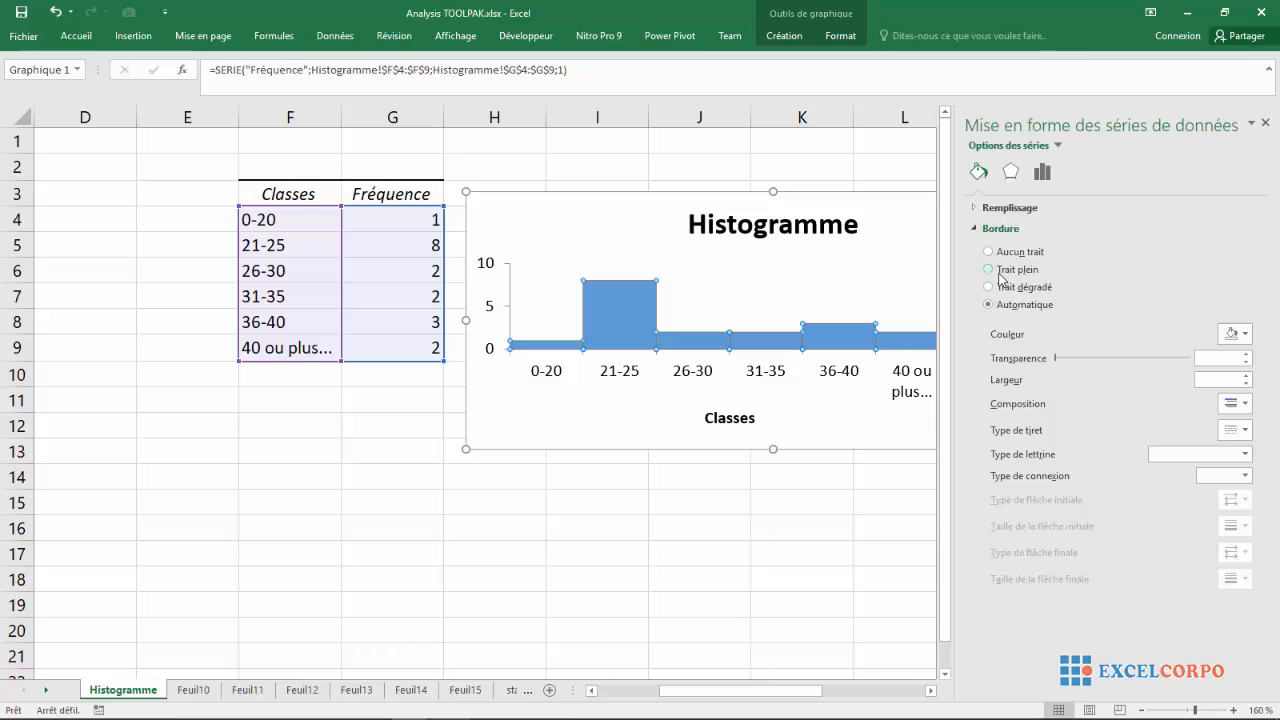
pyautogui.click(989, 270)
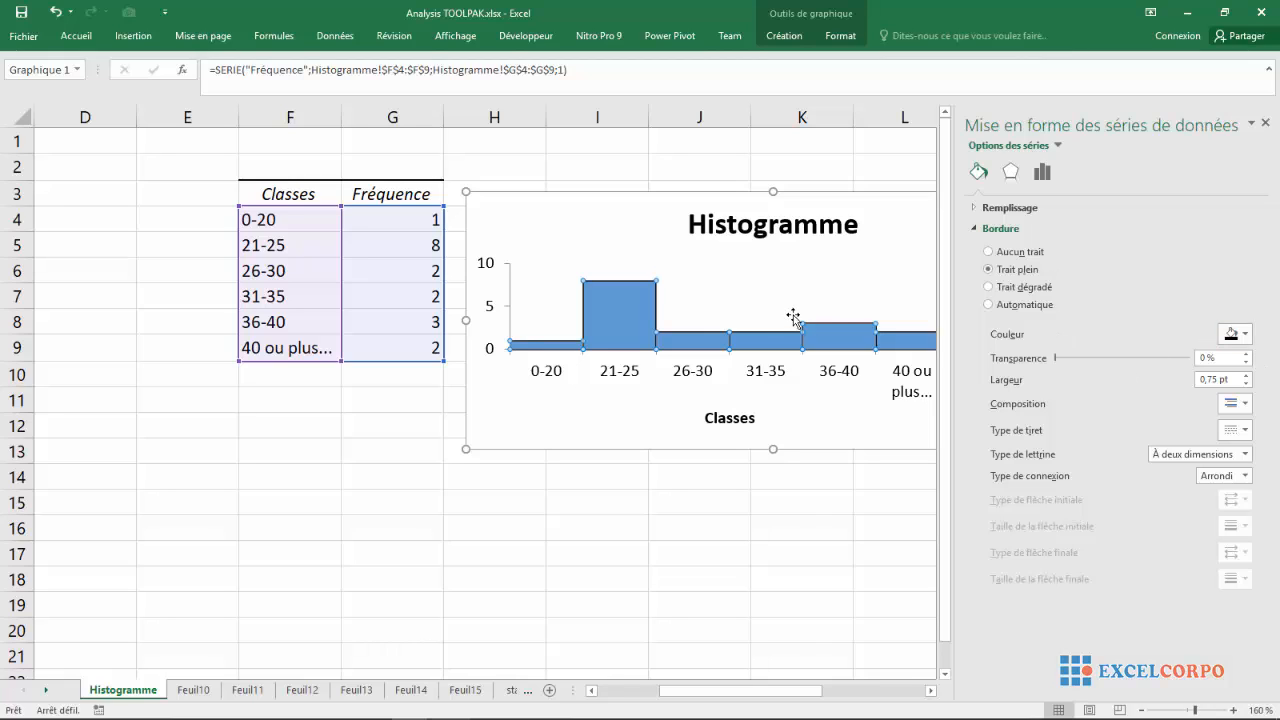
pyautogui.click(1243, 334)
pyautogui.click(1188, 459)
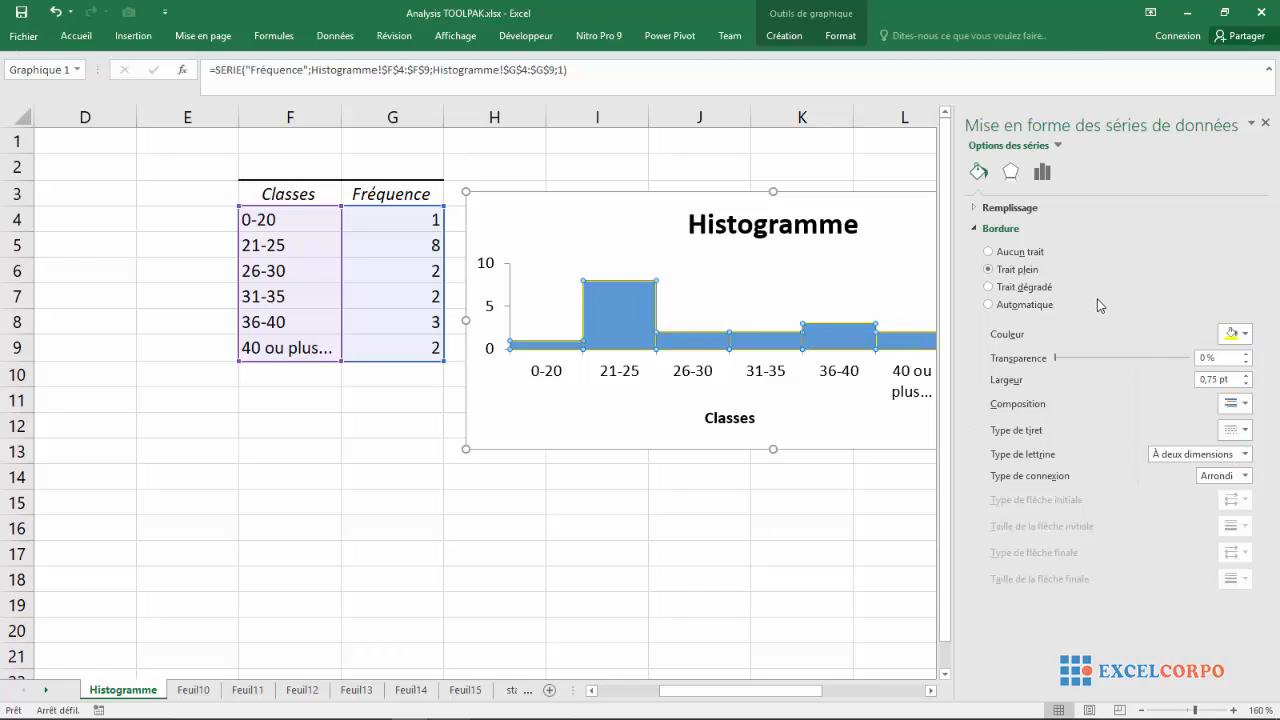
# - Change the bars' border color to black, close the series formatting and deselect the chart
pyautogui.click(1243, 334)
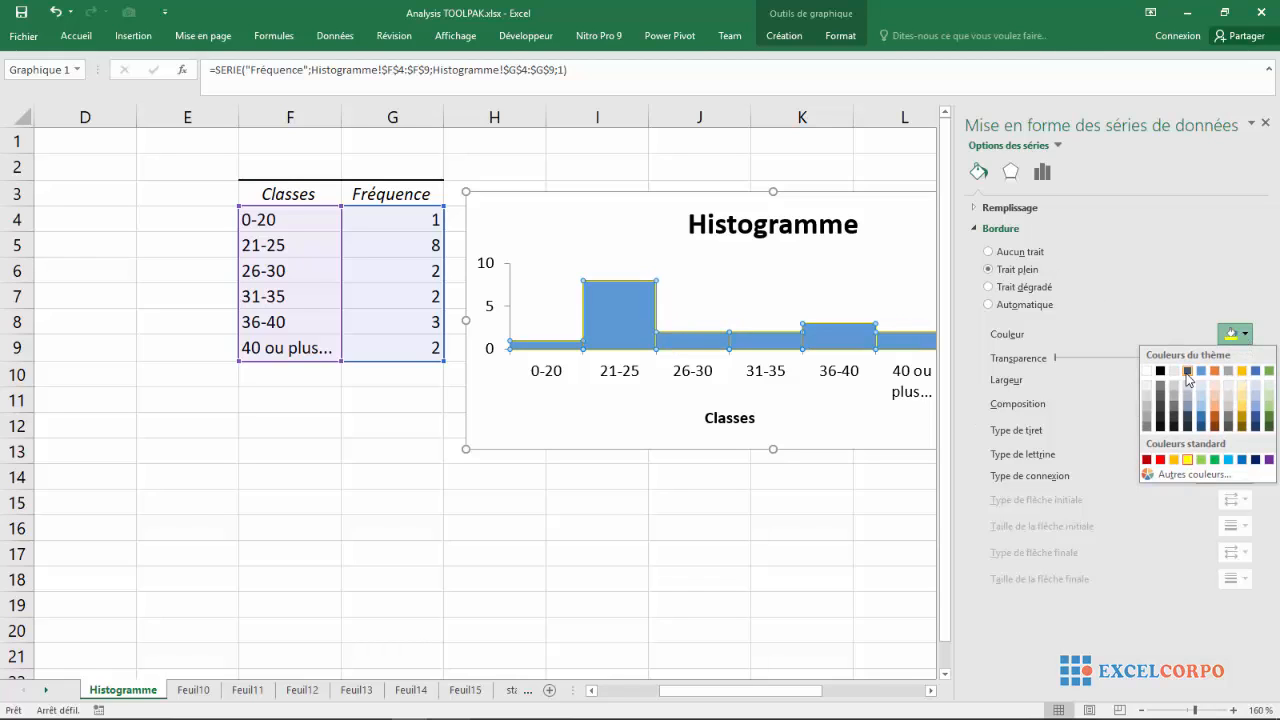
pyautogui.click(1165, 375)
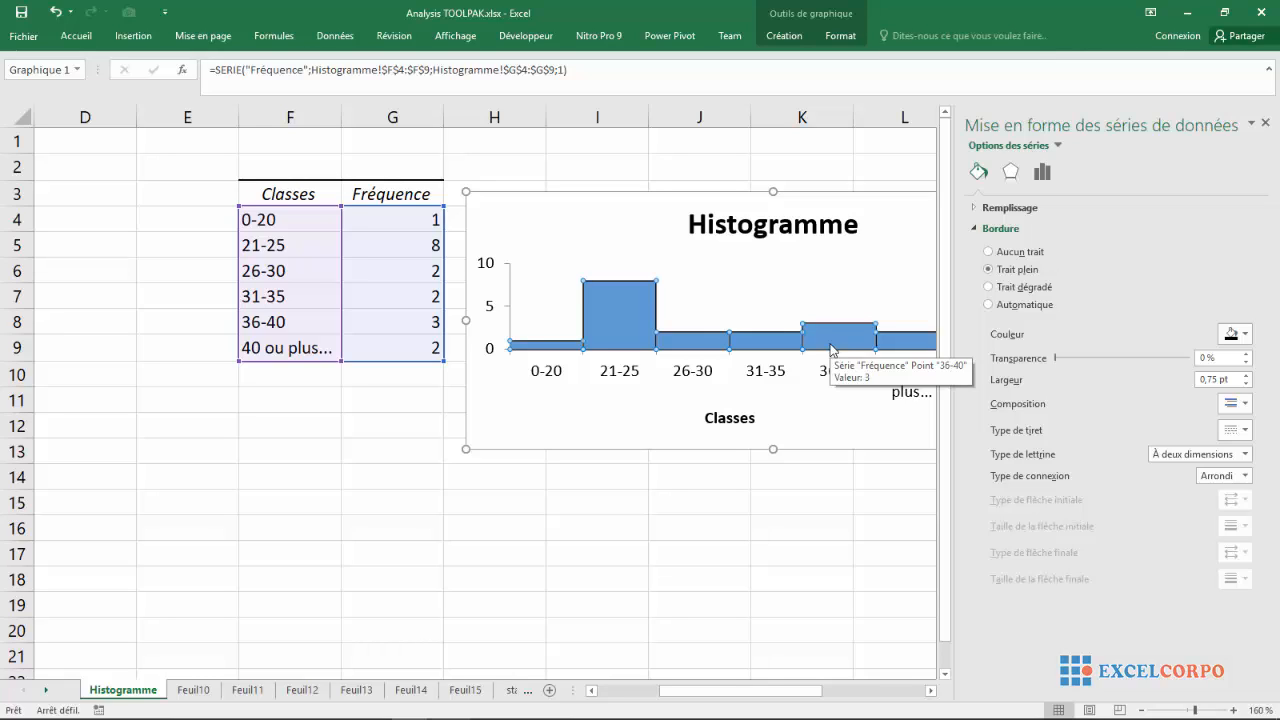
pyautogui.click(1265, 124)
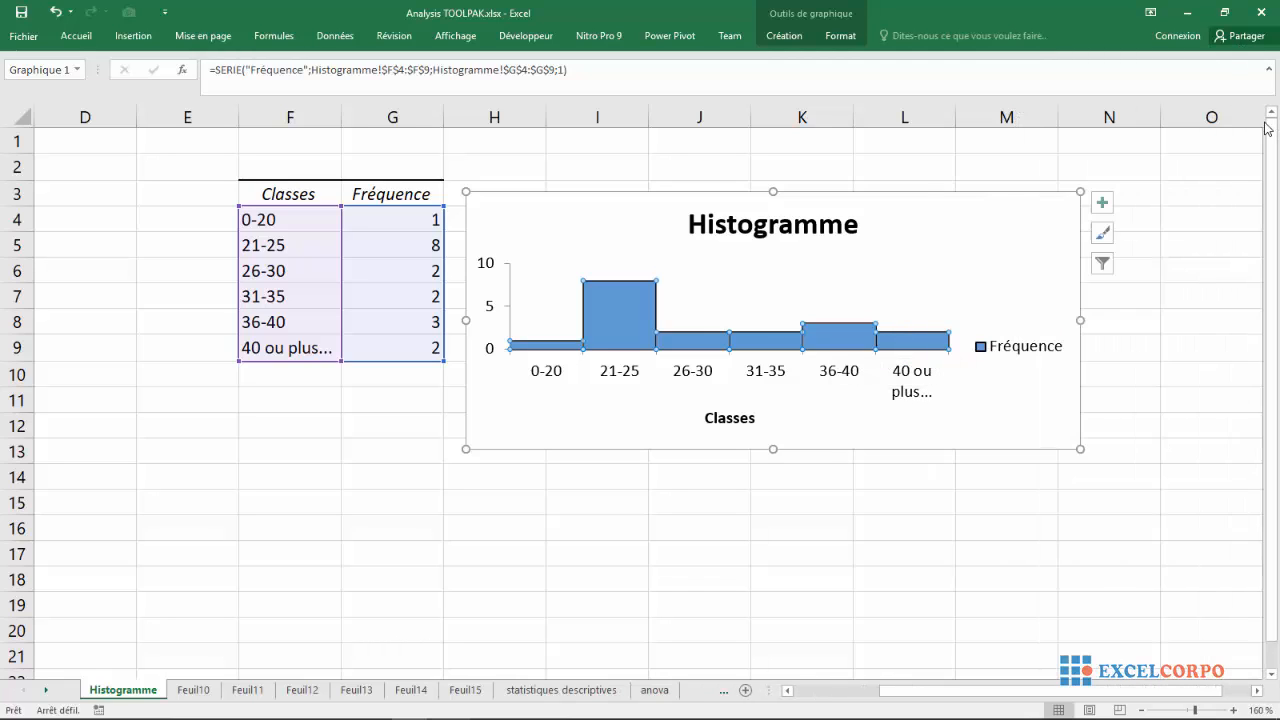
pyautogui.click(1152, 302)
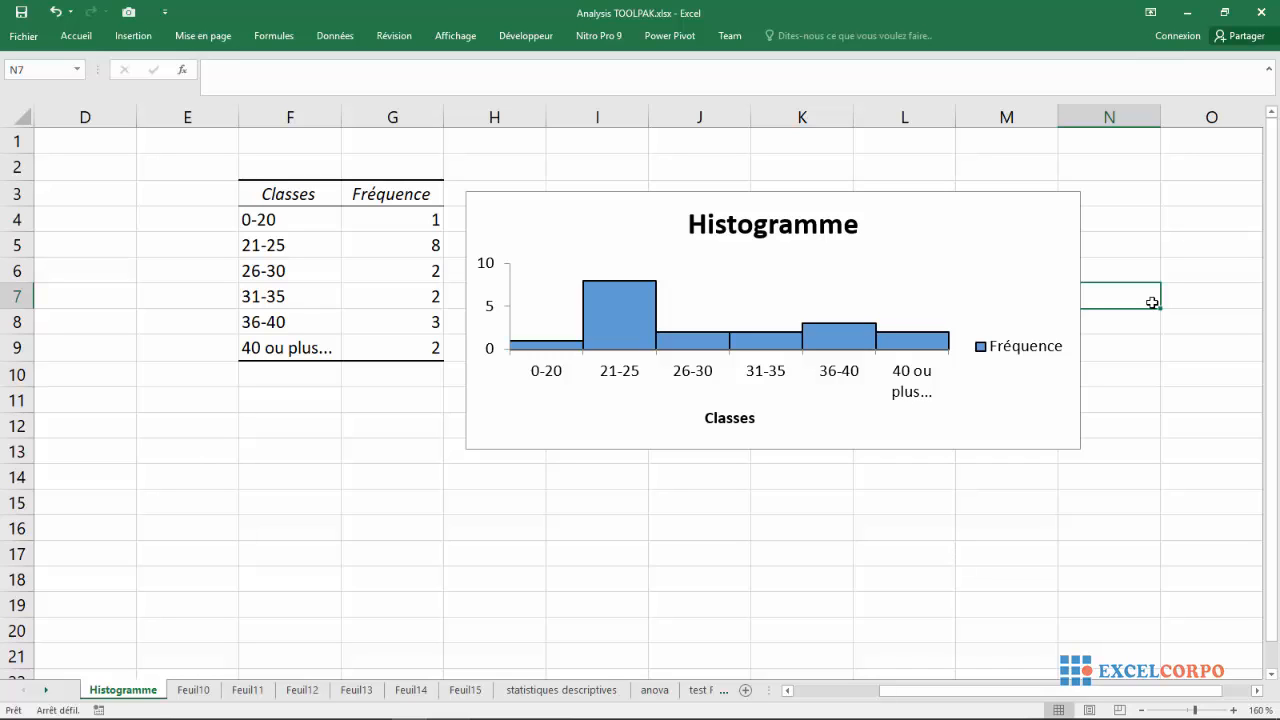
pyautogui.doubleClick(816, 338)
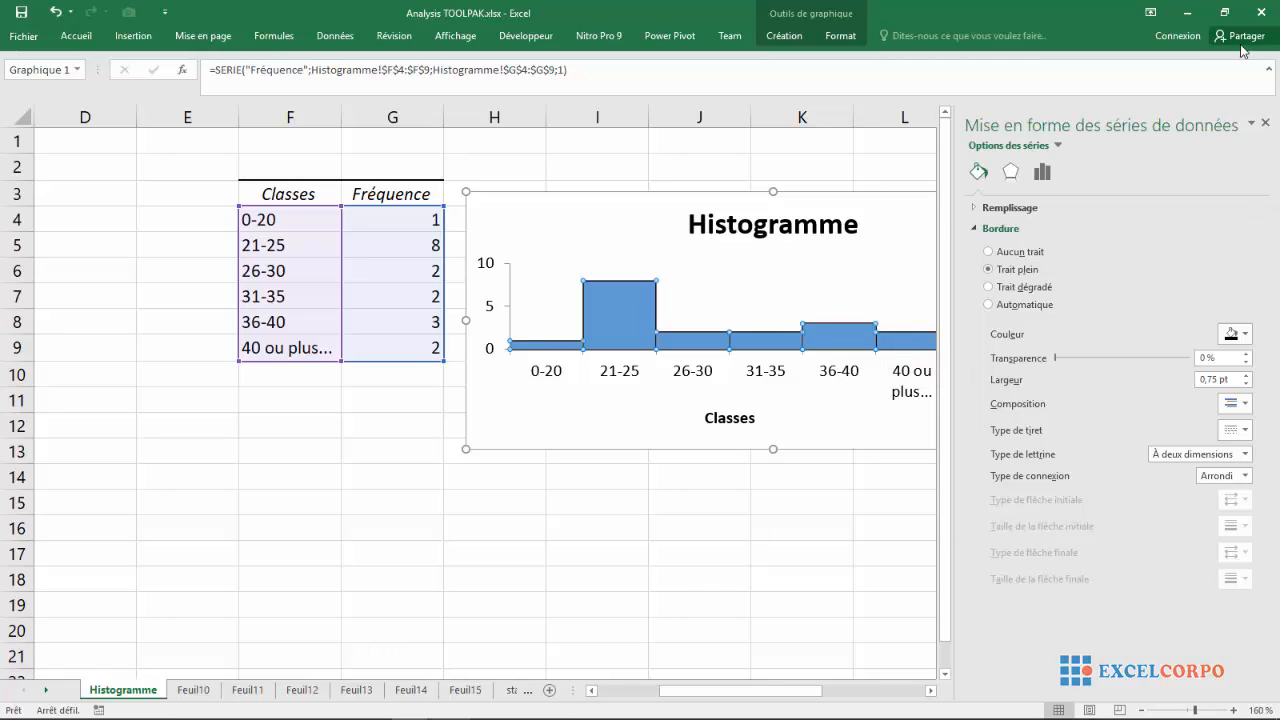
pyautogui.click(1266, 125)
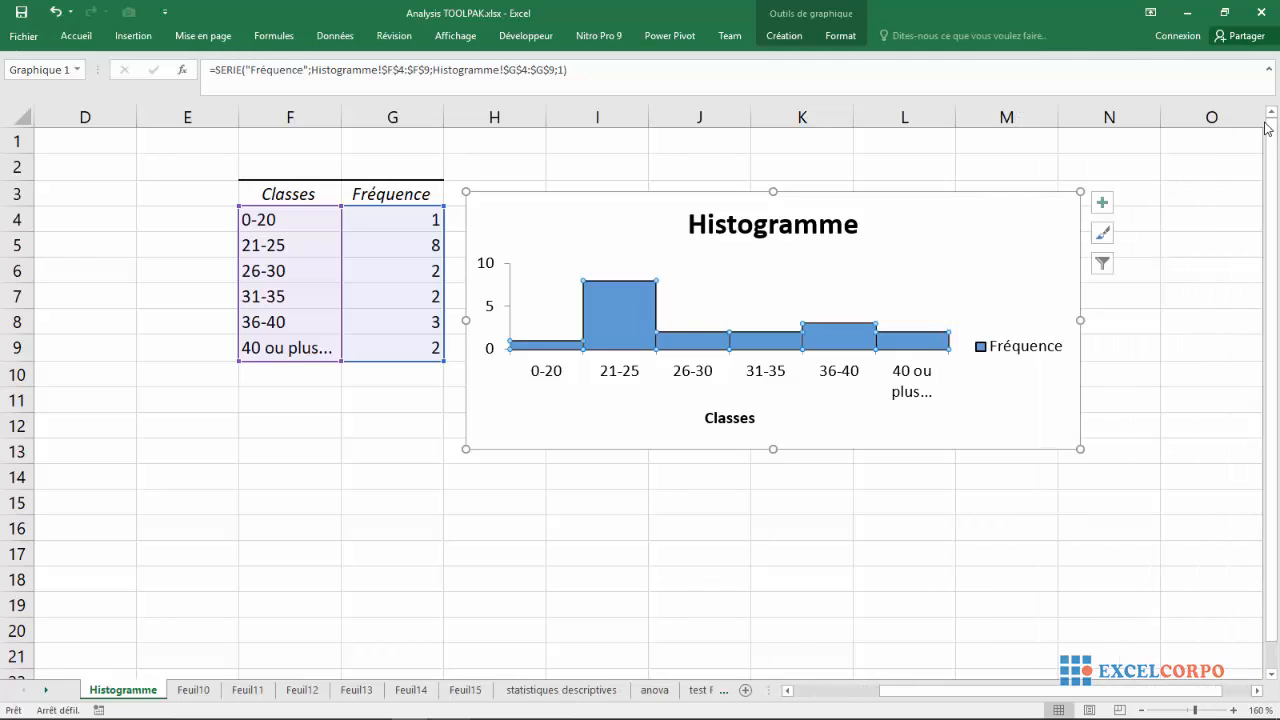
pyautogui.click(1152, 302)
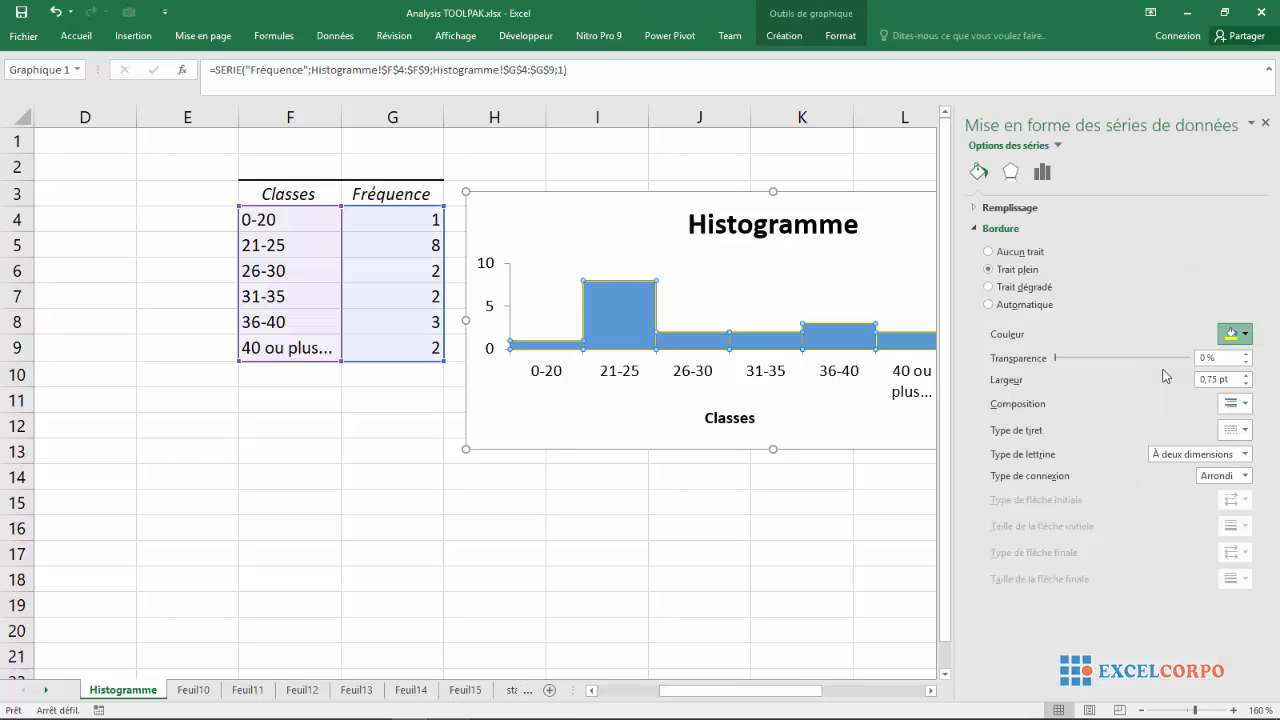
pyautogui.moveTo(828, 350)
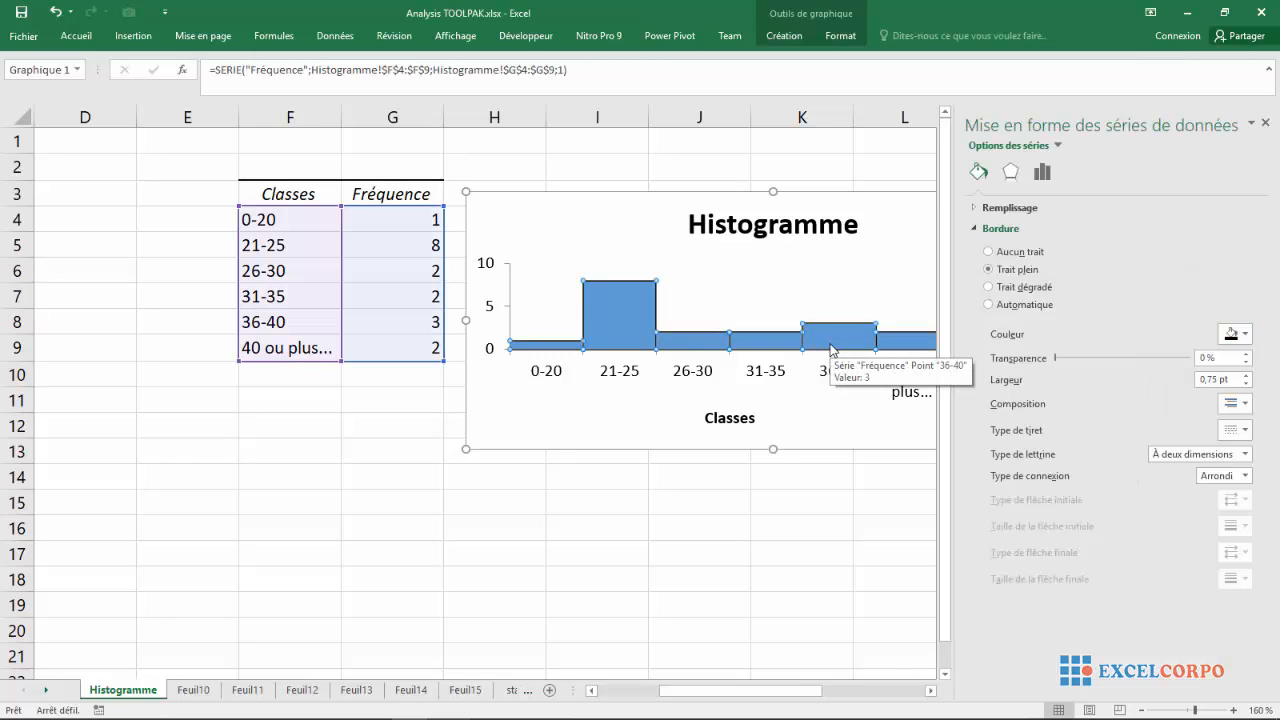